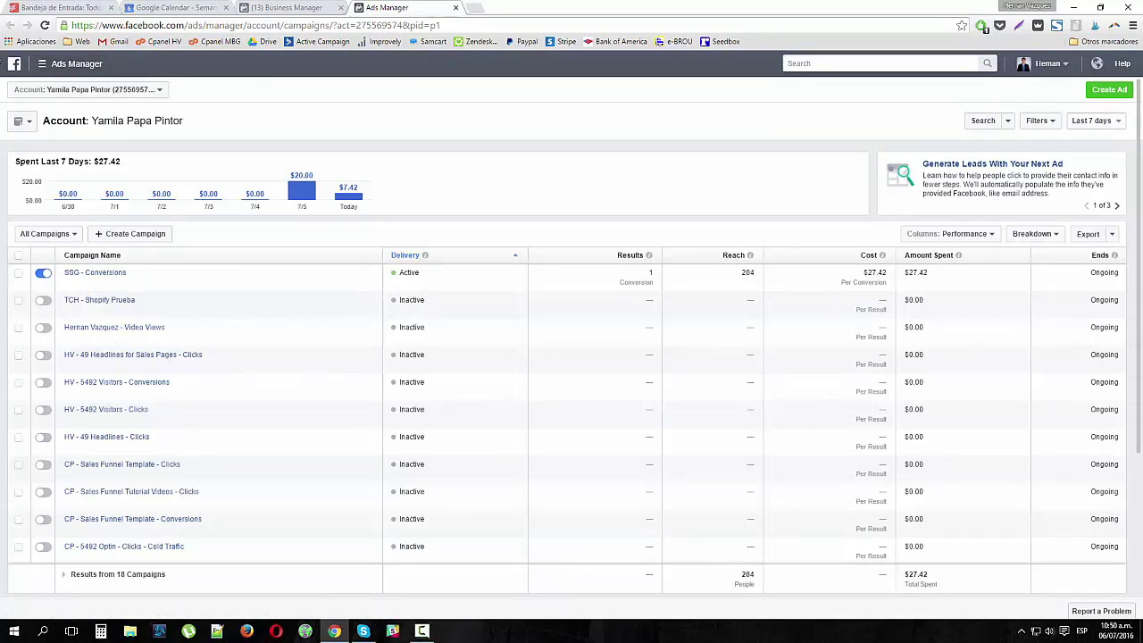
- Open the ad account's Pixels page from the full list of Ads Manager tools
click(41, 68)
click(46, 70)
click(47, 70)
click(100, 256)
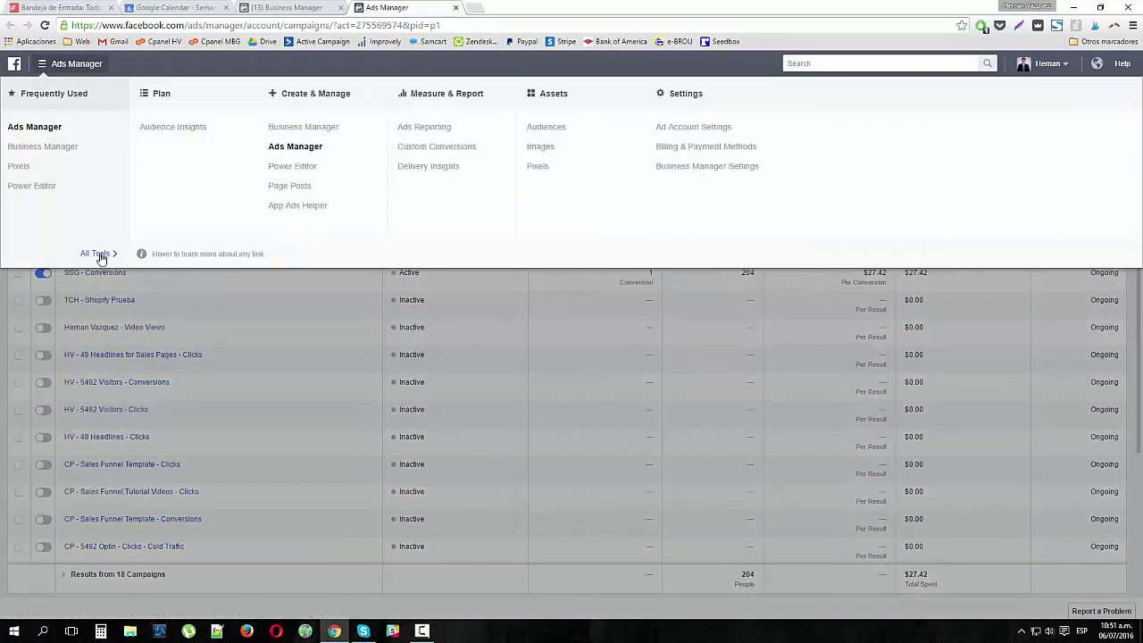
mouse_move(18, 167)
click(539, 166)
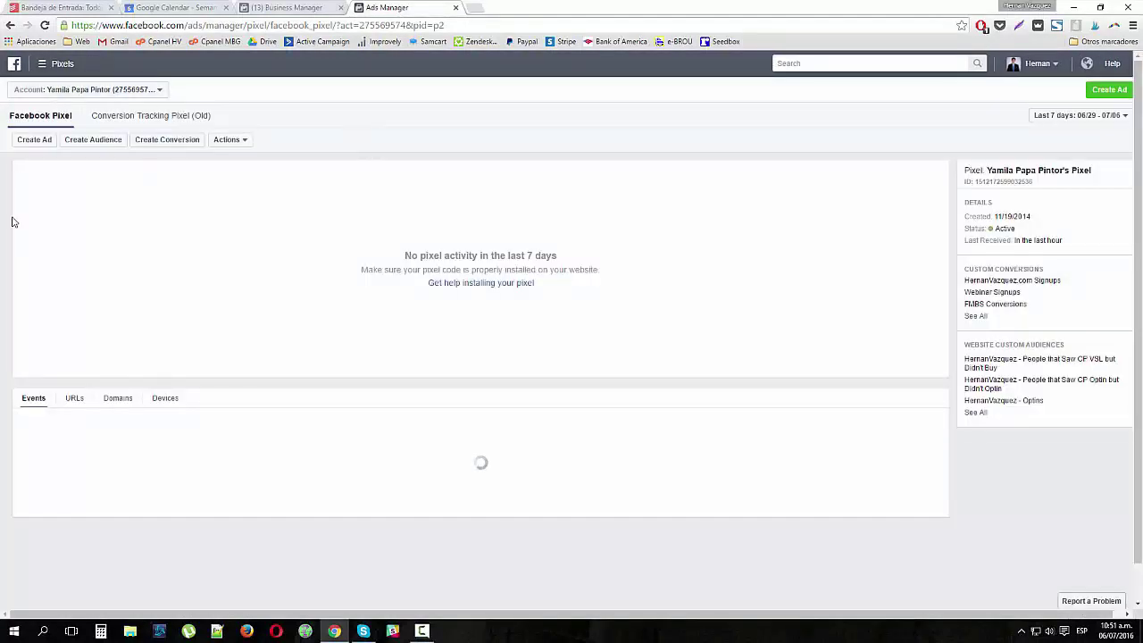
- View the Facebook pixel's base code and copy the whole snippet
mouse_move(61, 172)
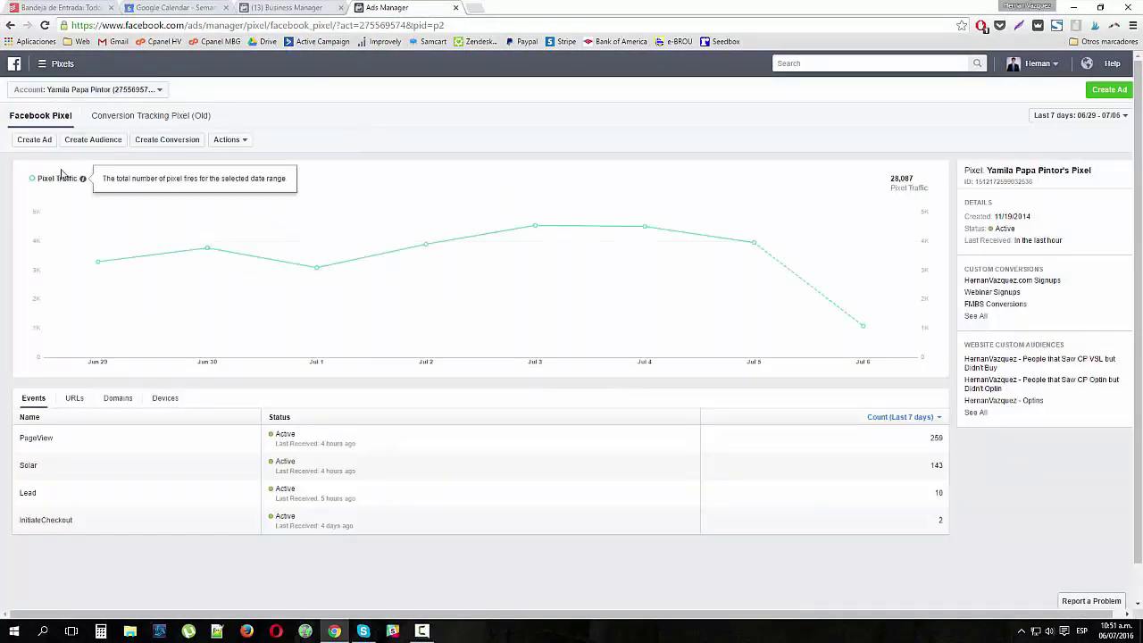
click(236, 141)
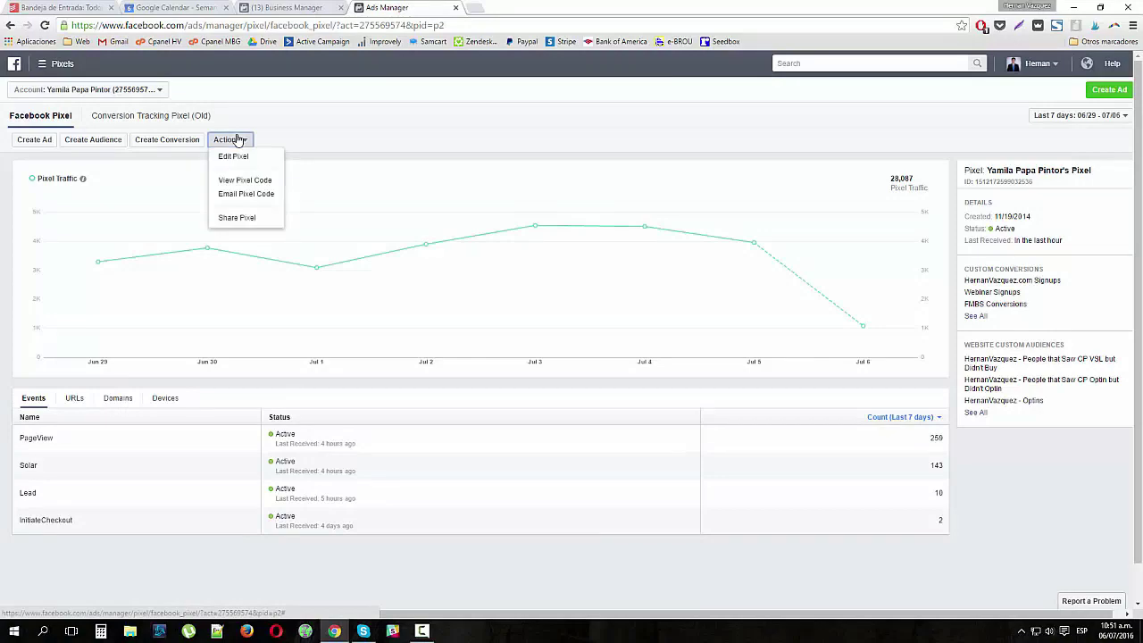
click(247, 180)
click(529, 397)
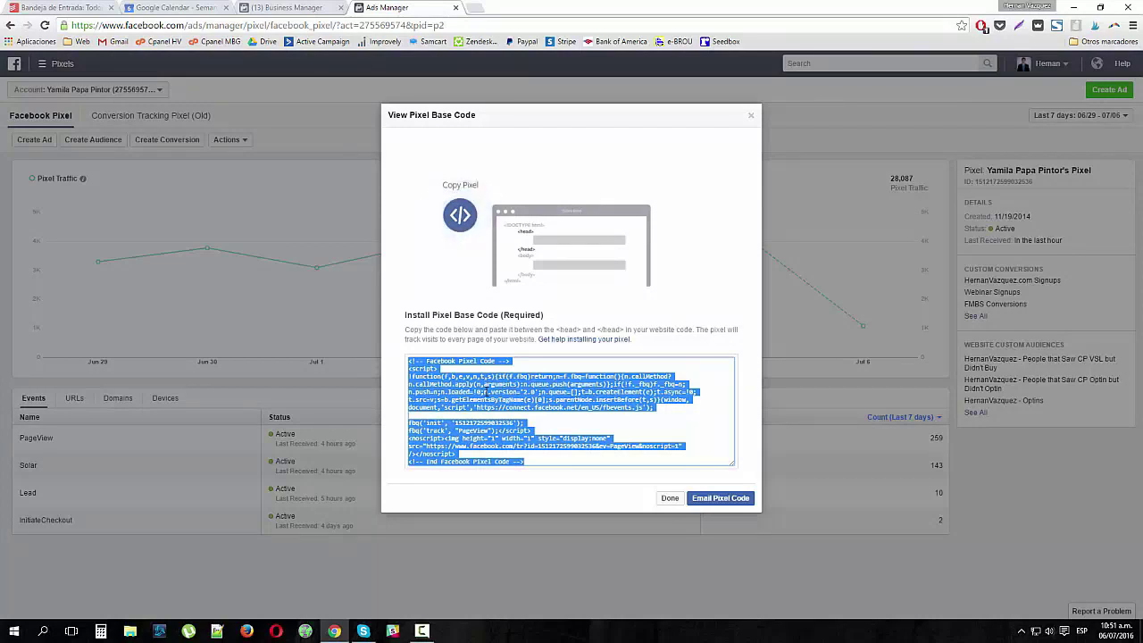
right_click(498, 389)
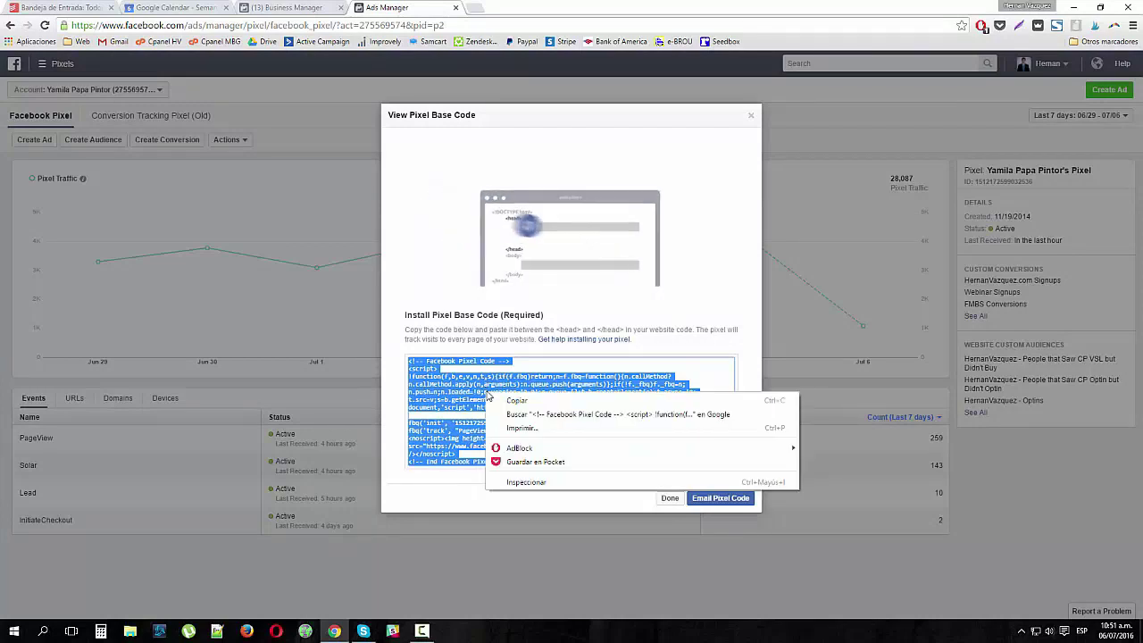
click(511, 399)
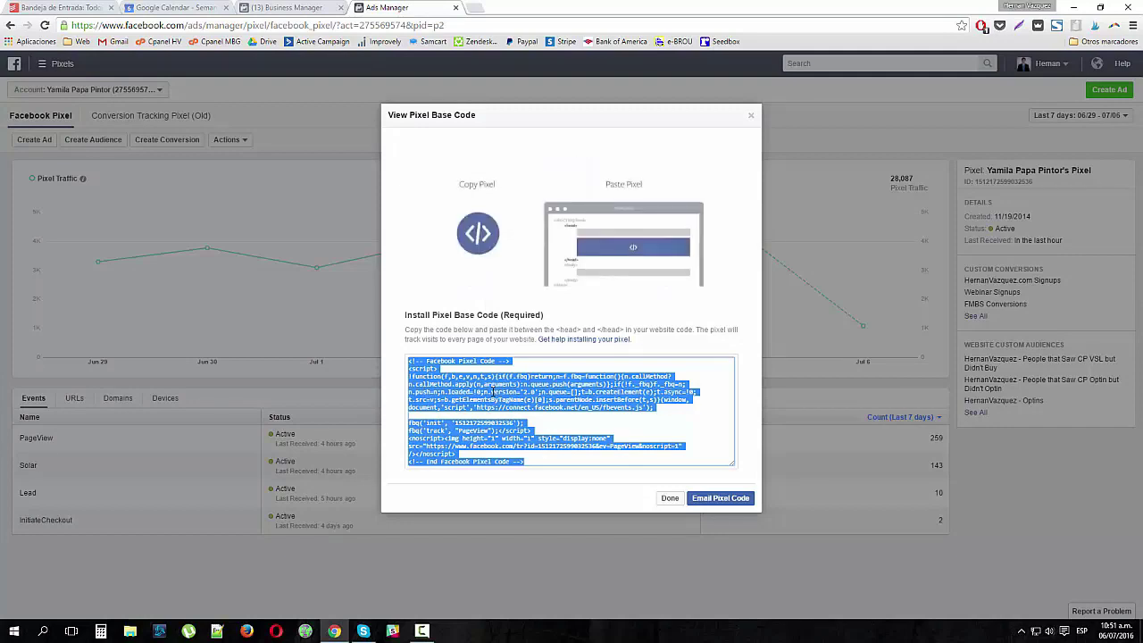
drag(555, 330, 615, 331)
click(637, 327)
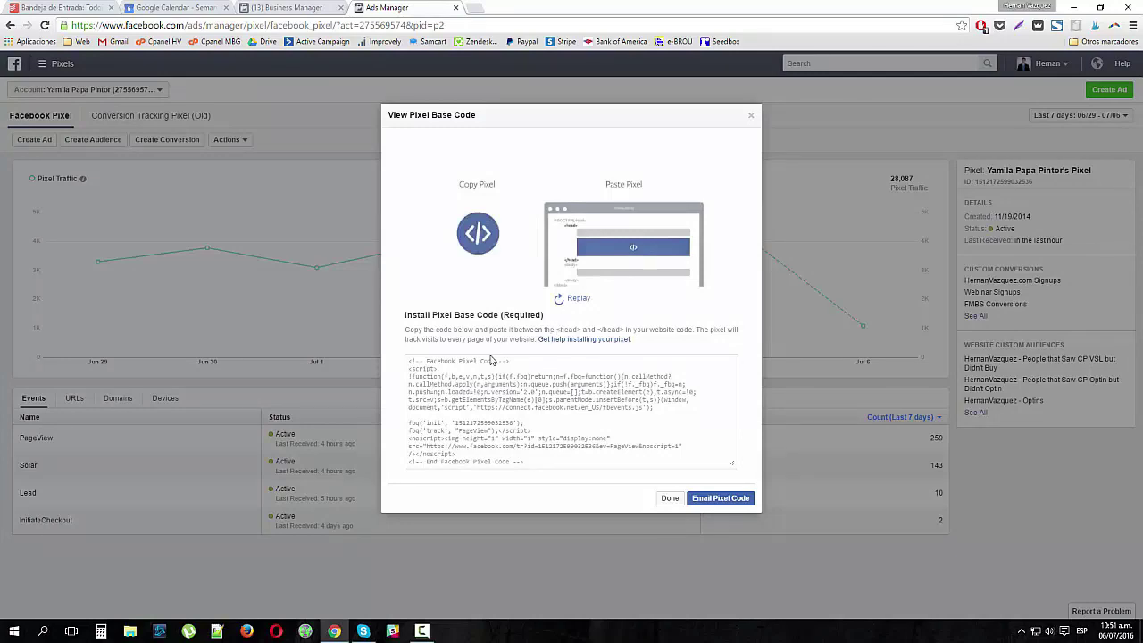
- Select the entire pixel base code again and copy it to the clipboard
click(484, 410)
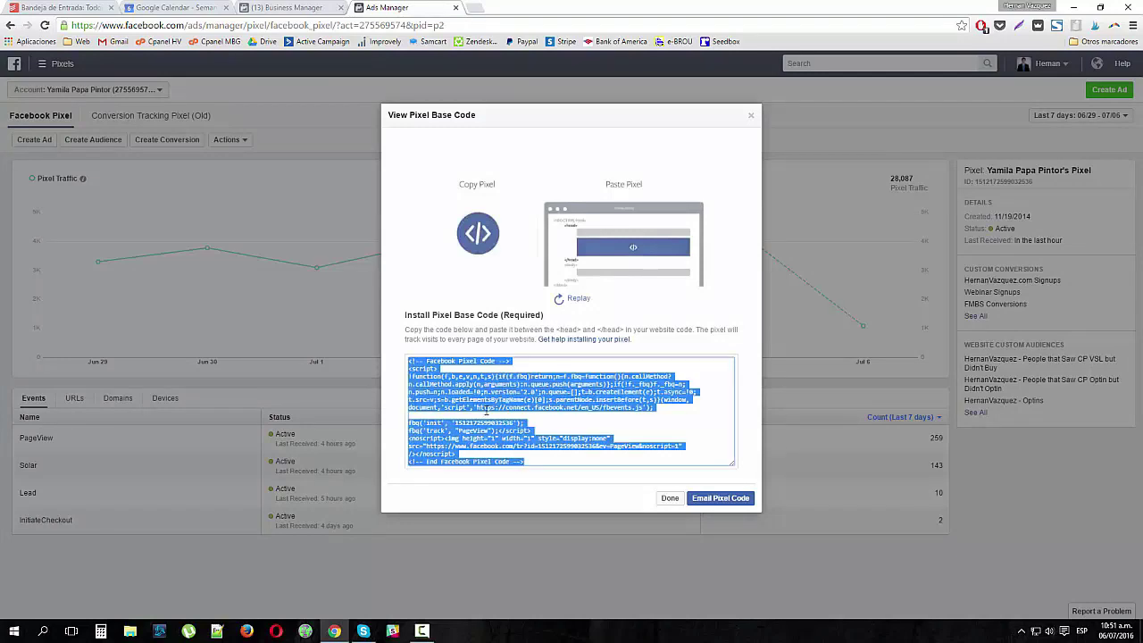
right_click(478, 402)
click(493, 405)
right_click(466, 393)
click(495, 401)
- Switch to Notepad++, create a new document, paste the pixel base code into it and select all of it
click(216, 631)
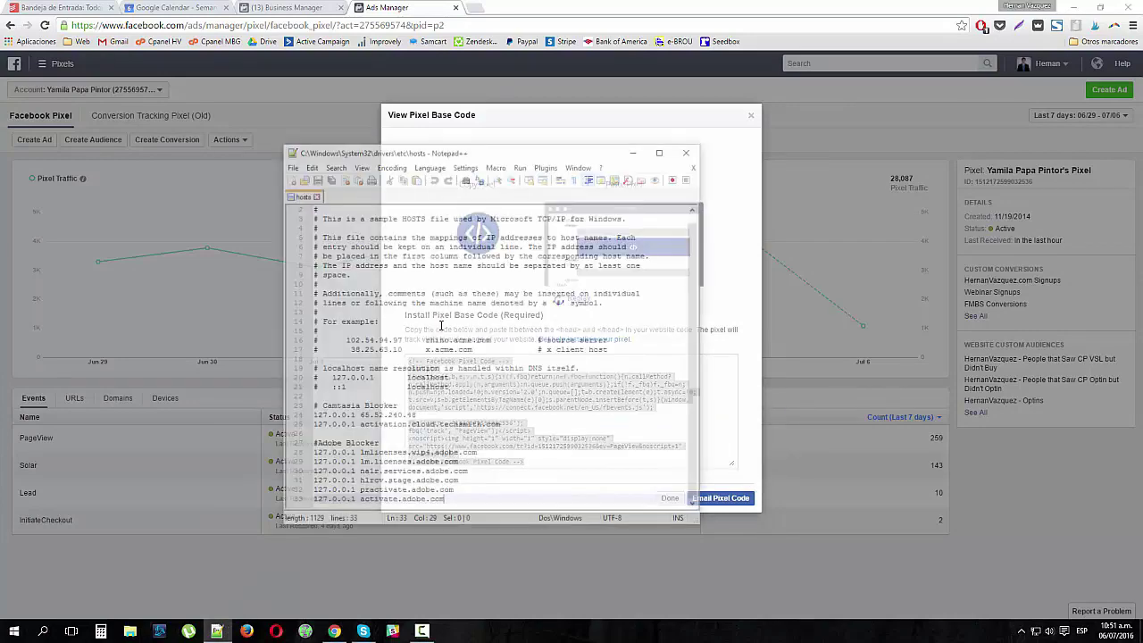
click(288, 178)
right_click(376, 260)
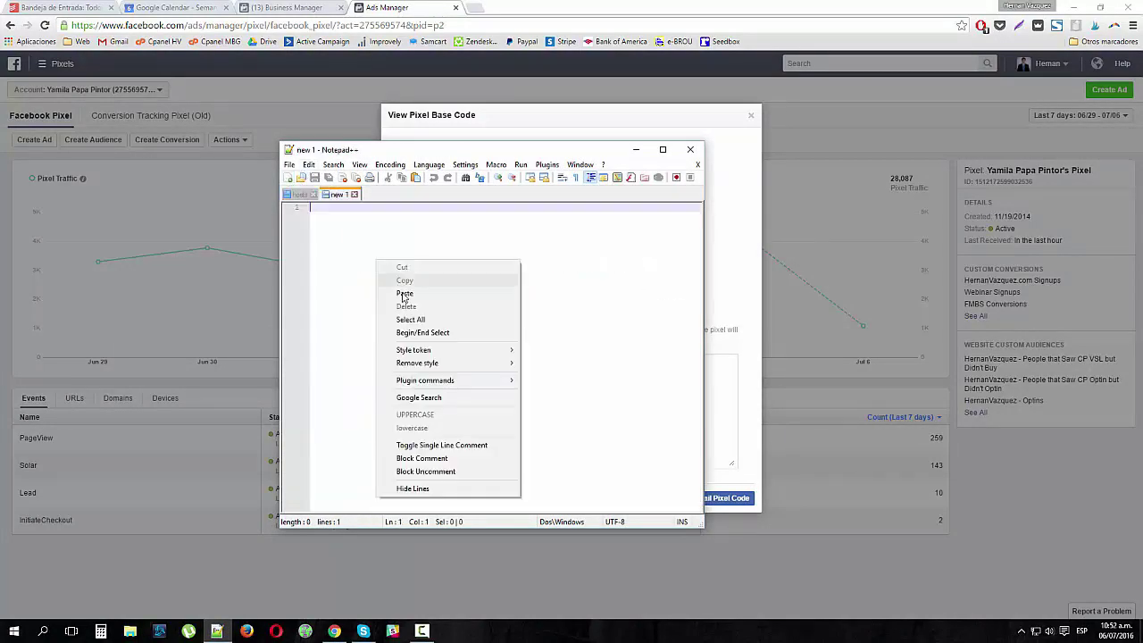
click(403, 293)
drag(386, 235, 536, 335)
click(556, 365)
key(ctrl+a)
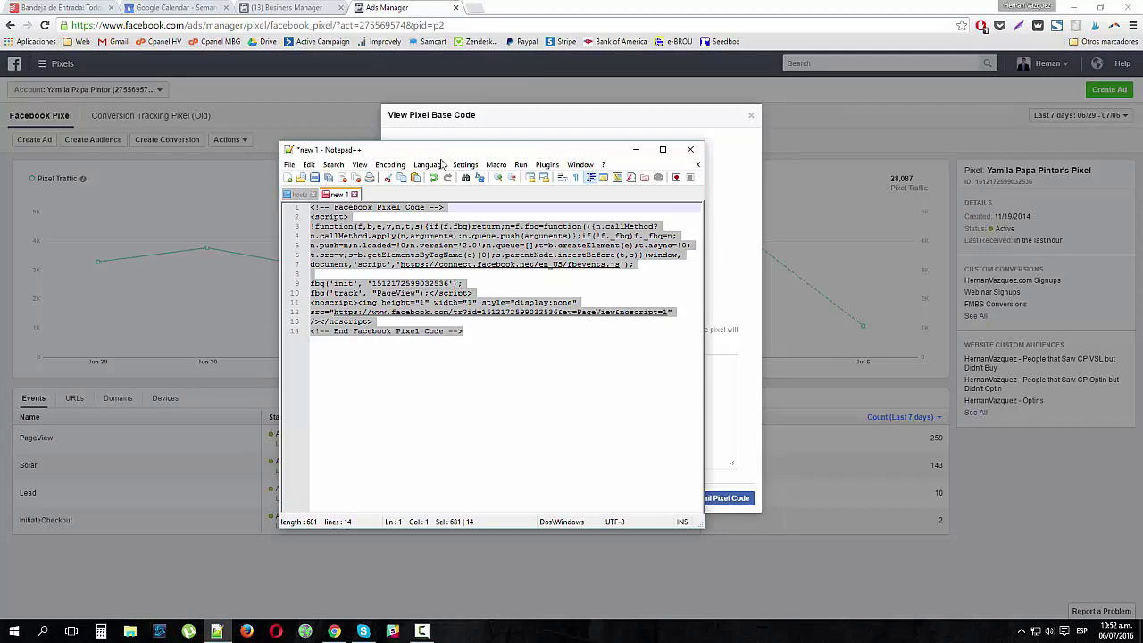
- Return to the browser, close the pixel base code dialog and expand the pixel's Domains list
click(484, 123)
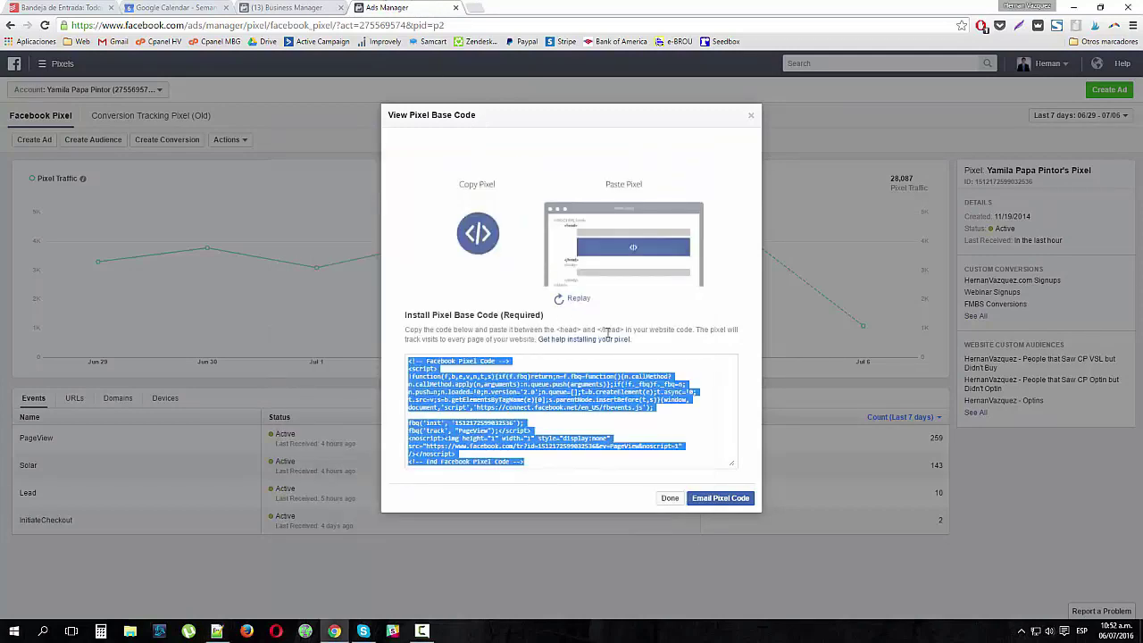
click(671, 499)
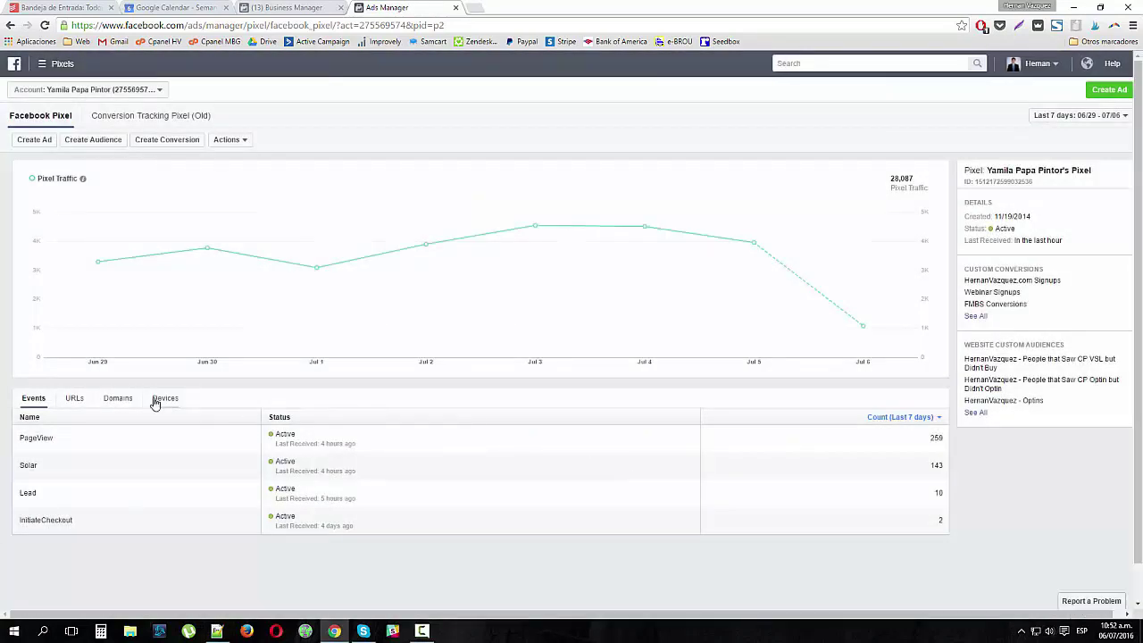
click(118, 399)
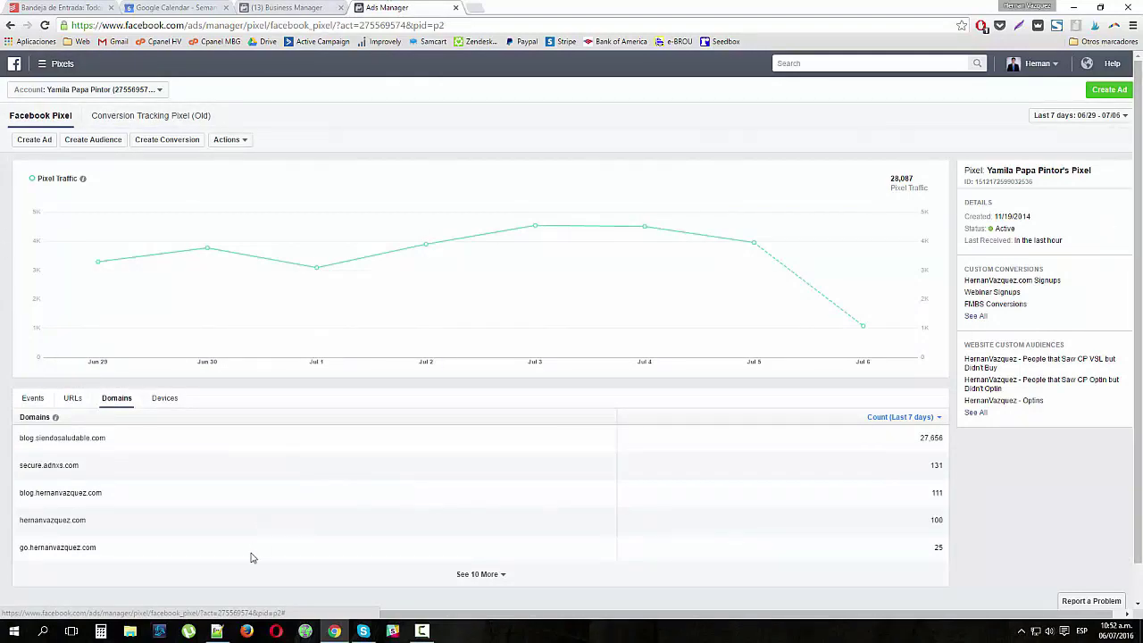
scroll(264, 500, down, 1)
click(490, 536)
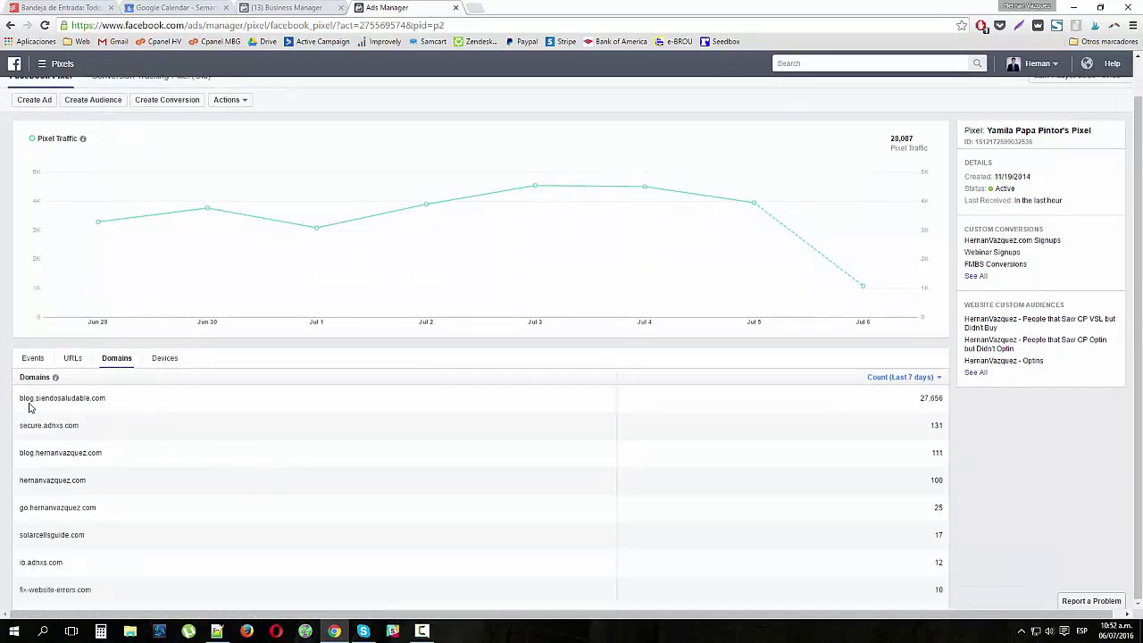
- Examine the domains where the pixel fires and their traffic counts for the last 7 days
scroll(130, 409, down, 1)
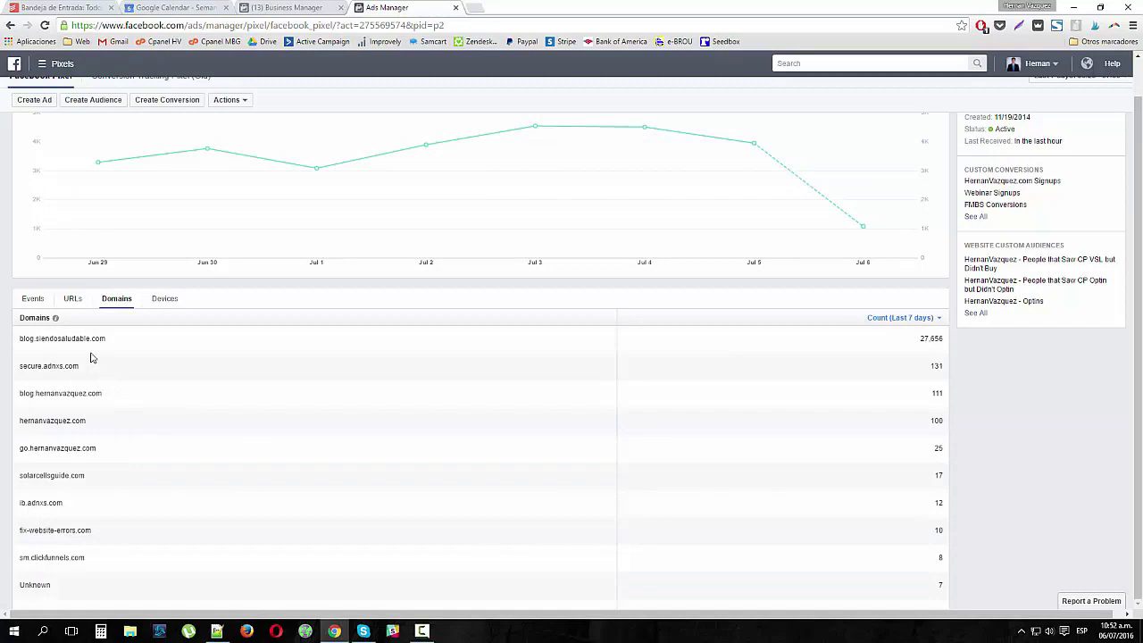
double_click(81, 396)
scroll(125, 411, down, 1)
drag(110, 415, 84, 429)
click(90, 420)
scroll(105, 402, down, 2)
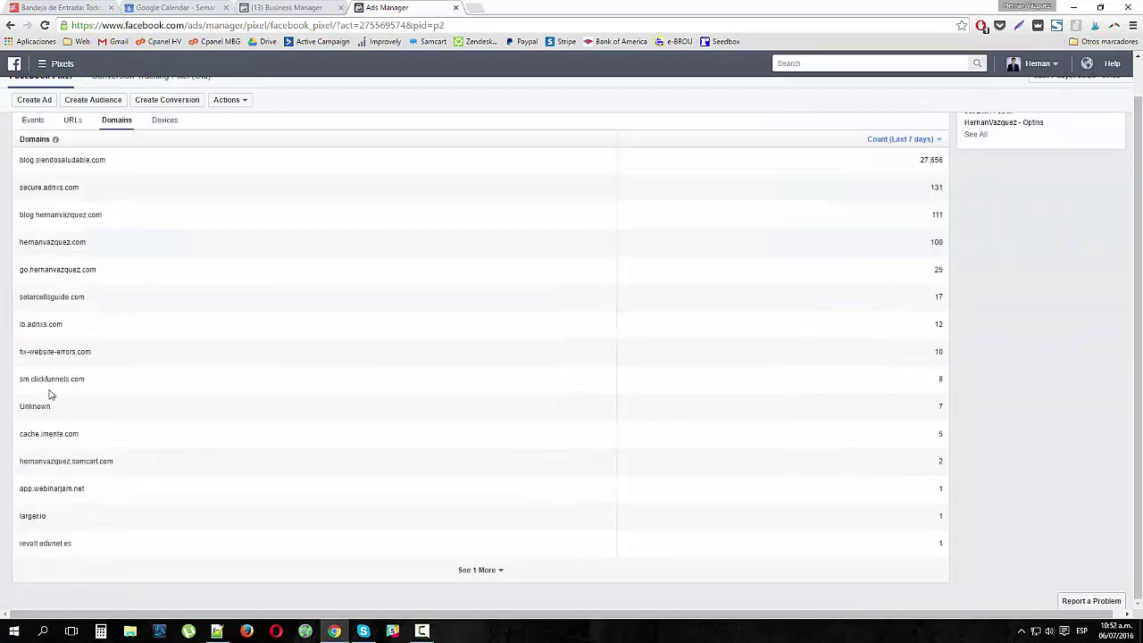
scroll(272, 404, up, 5)
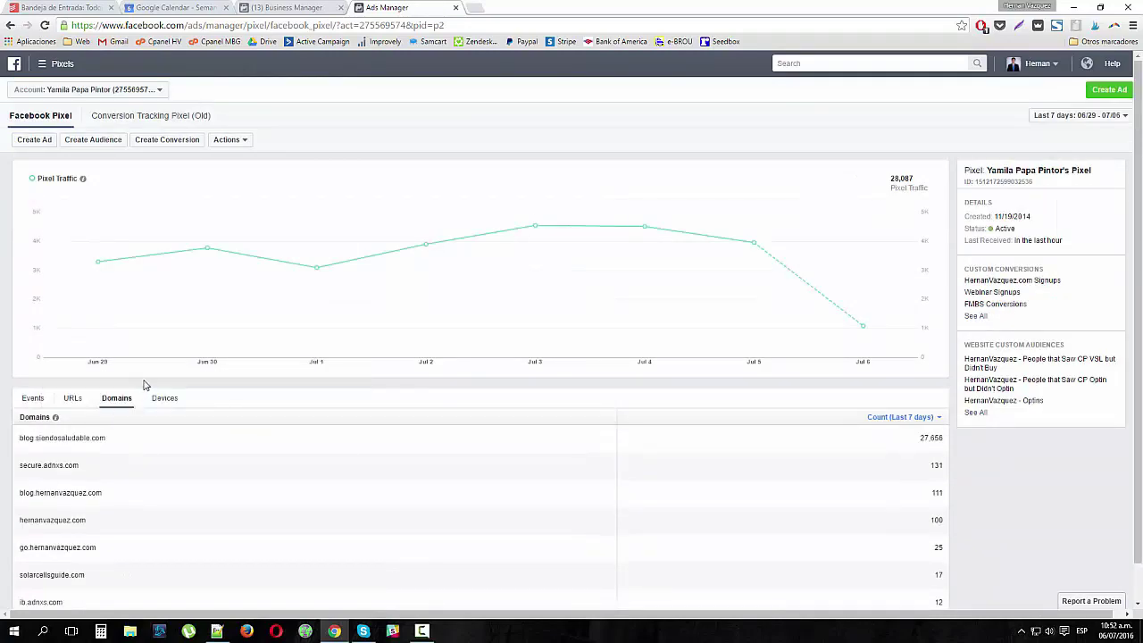
scroll(155, 391, down, 2)
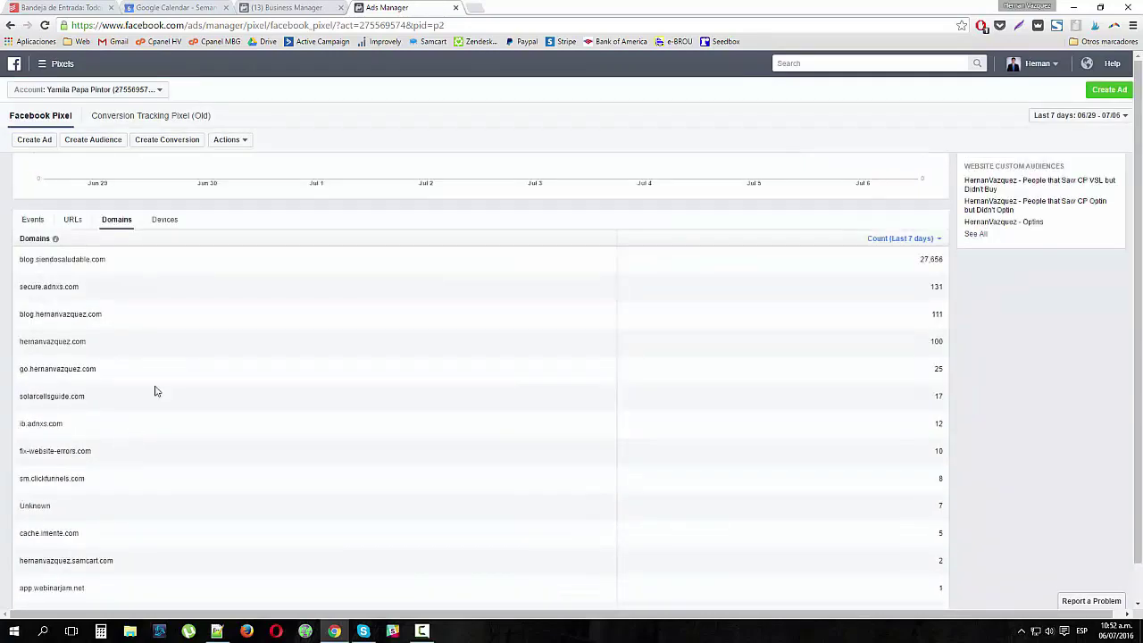
drag(126, 275, 3, 244)
click(177, 338)
scroll(176, 276, up, 2)
scroll(125, 428, down, 2)
drag(38, 260, 109, 261)
click(131, 289)
double_click(82, 315)
click(125, 338)
double_click(61, 342)
click(153, 349)
scroll(268, 210, up, 3)
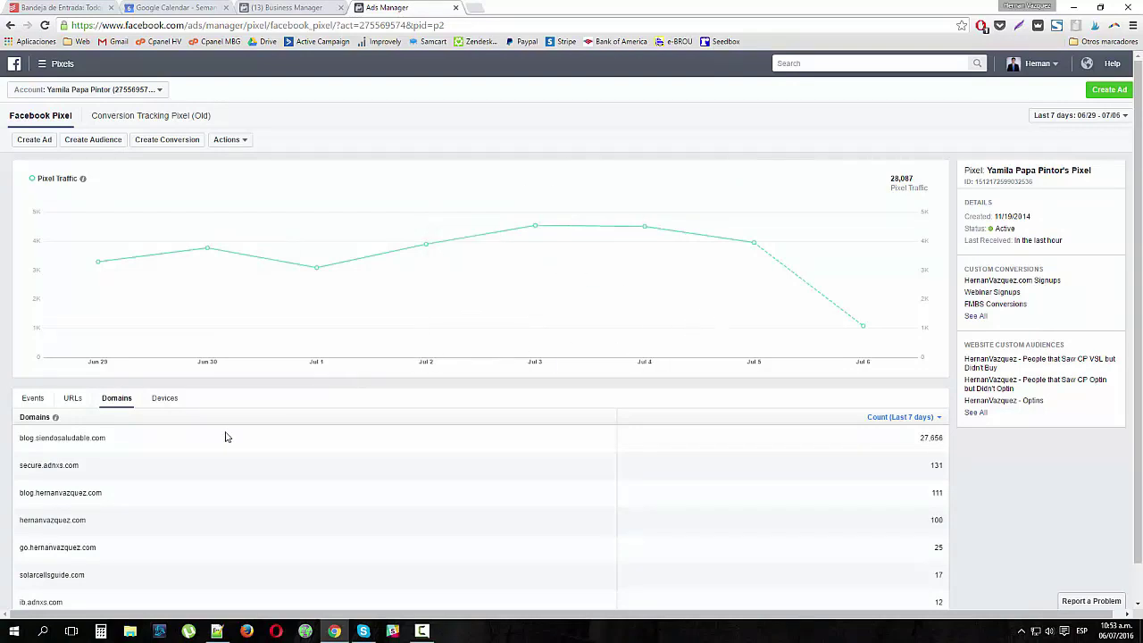
click(41, 63)
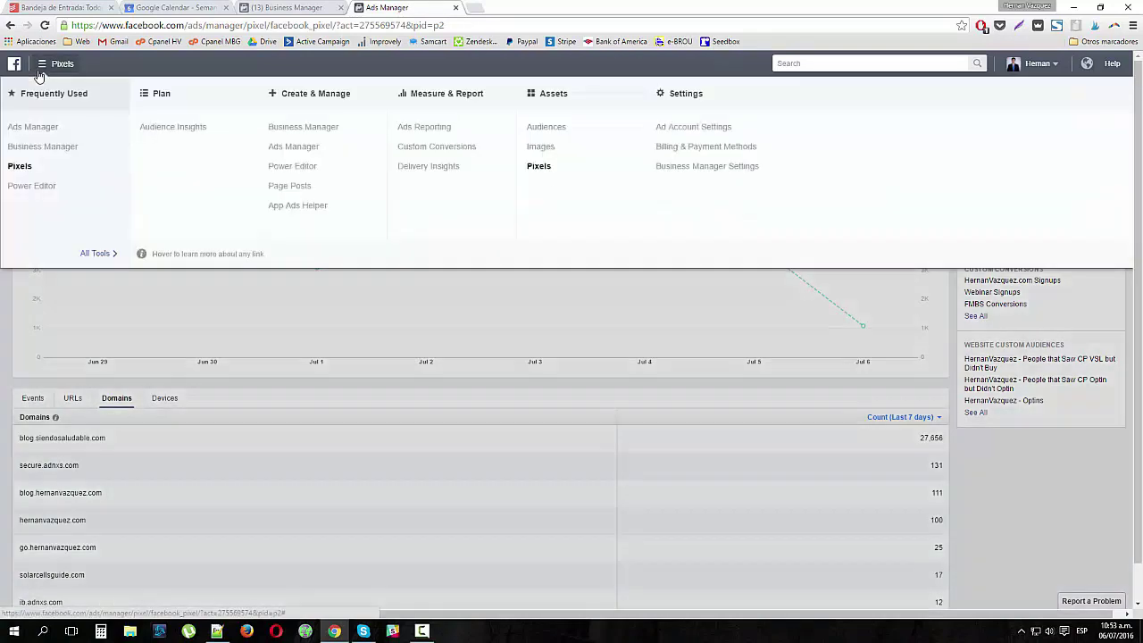
click(439, 327)
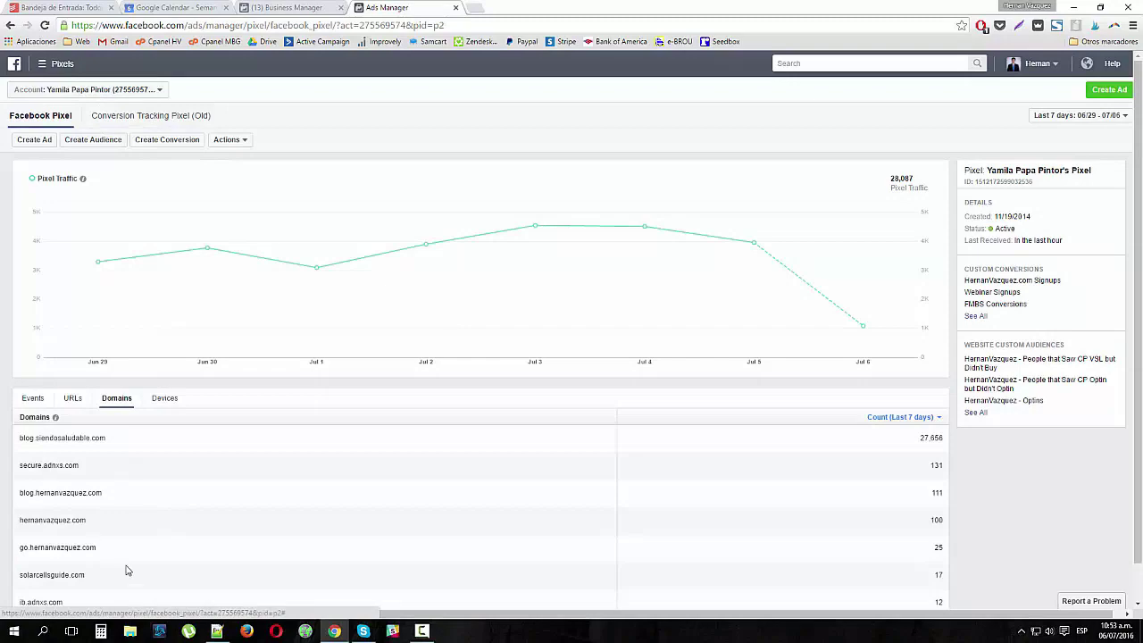
- Start a new pixel audience for anyone who visits the website, restricted to the domain blog.hernanvazquez.com
click(79, 141)
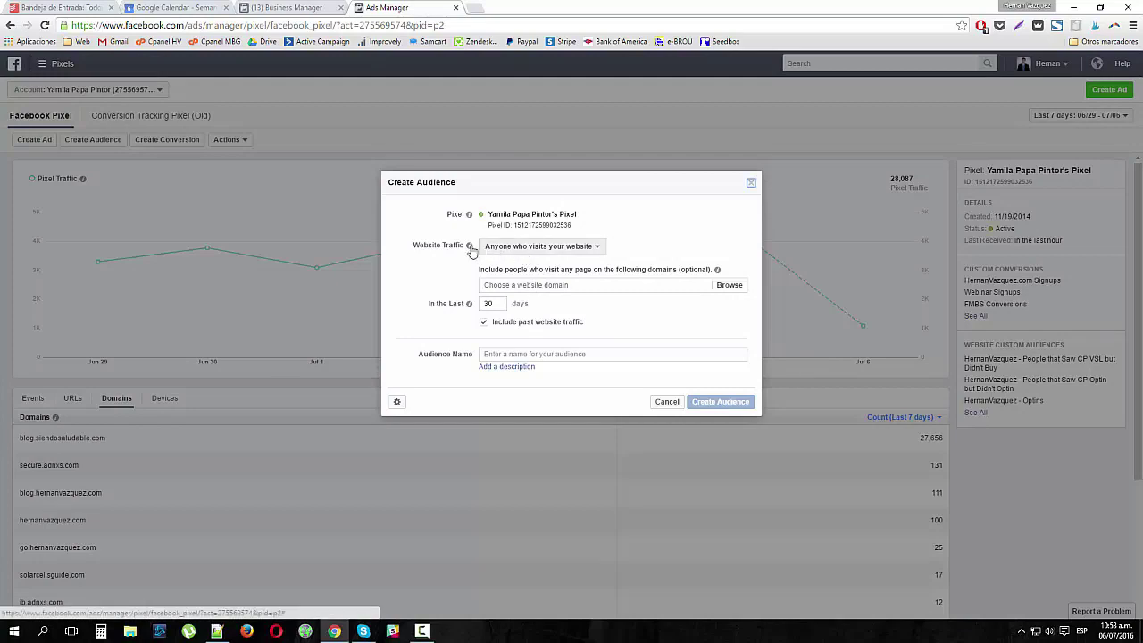
click(525, 248)
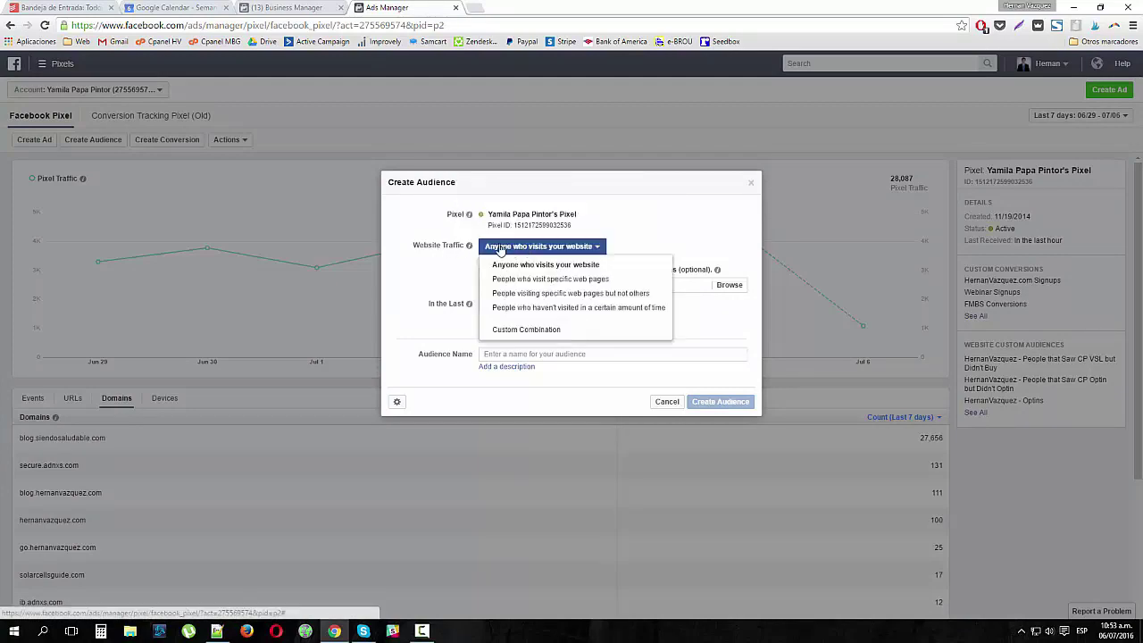
click(540, 265)
click(576, 284)
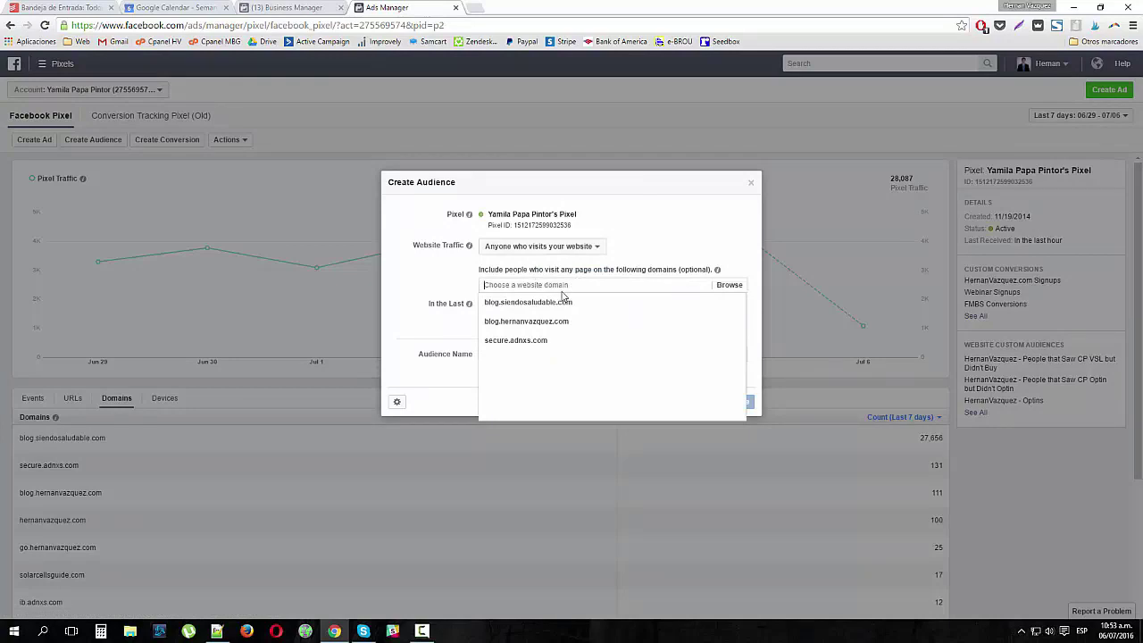
click(536, 320)
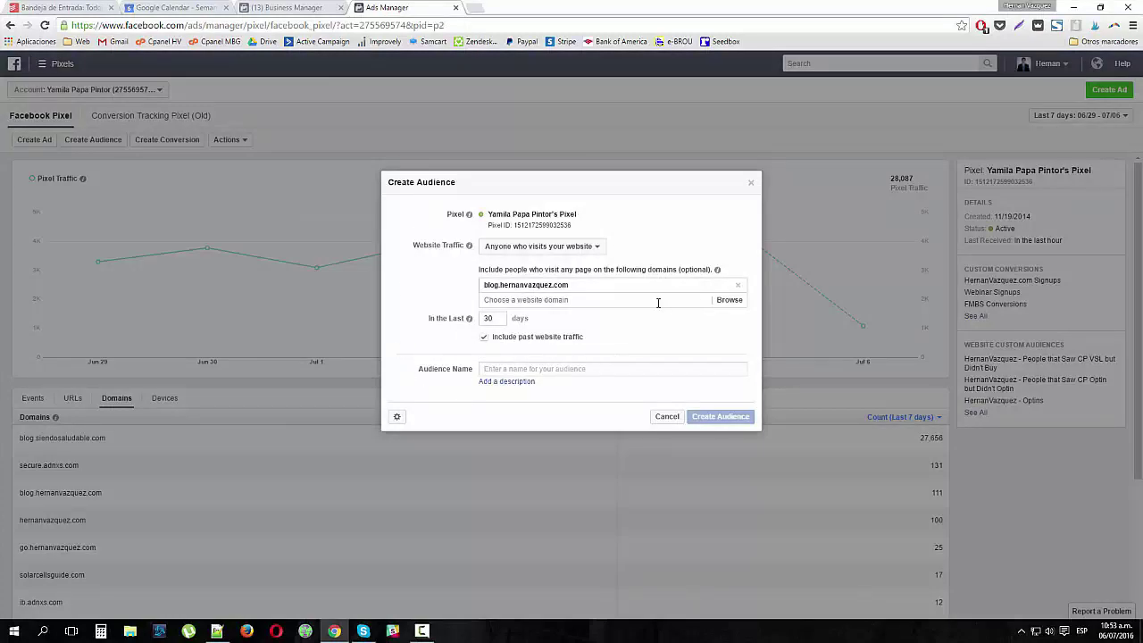
- Name the audience "Visitors to HernanVazquez.com"
text(Visitors to HernanVazquez.com)
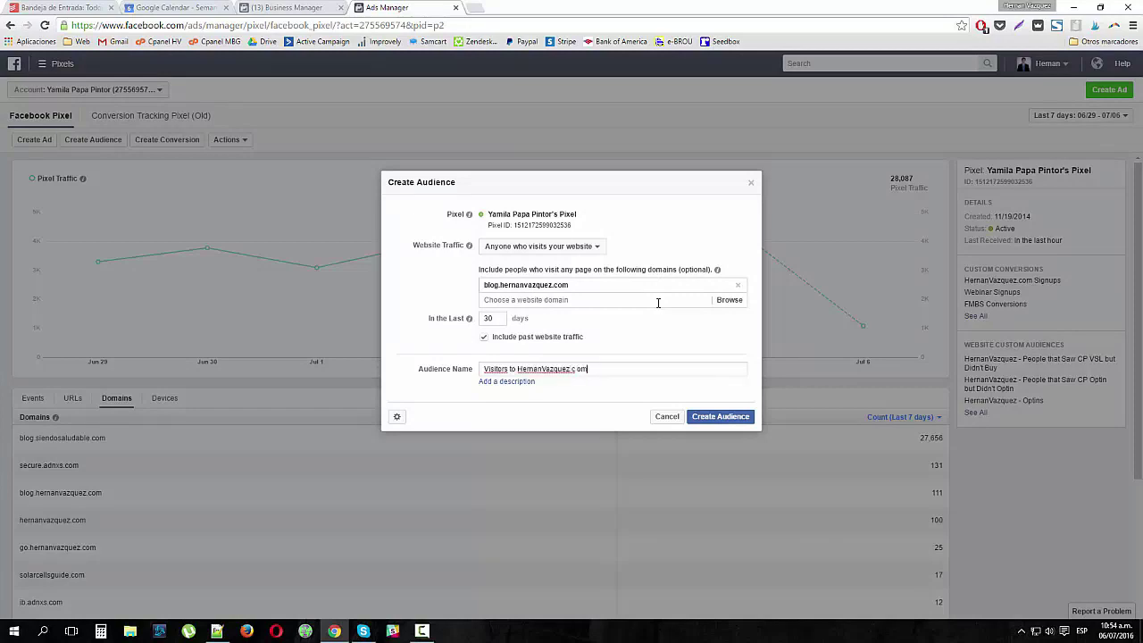
key(BackSpace)
key(BackSpace)
text(o)
mouse_move(461, 317)
mouse_move(478, 231)
drag(588, 372, 520, 367)
click(518, 368)
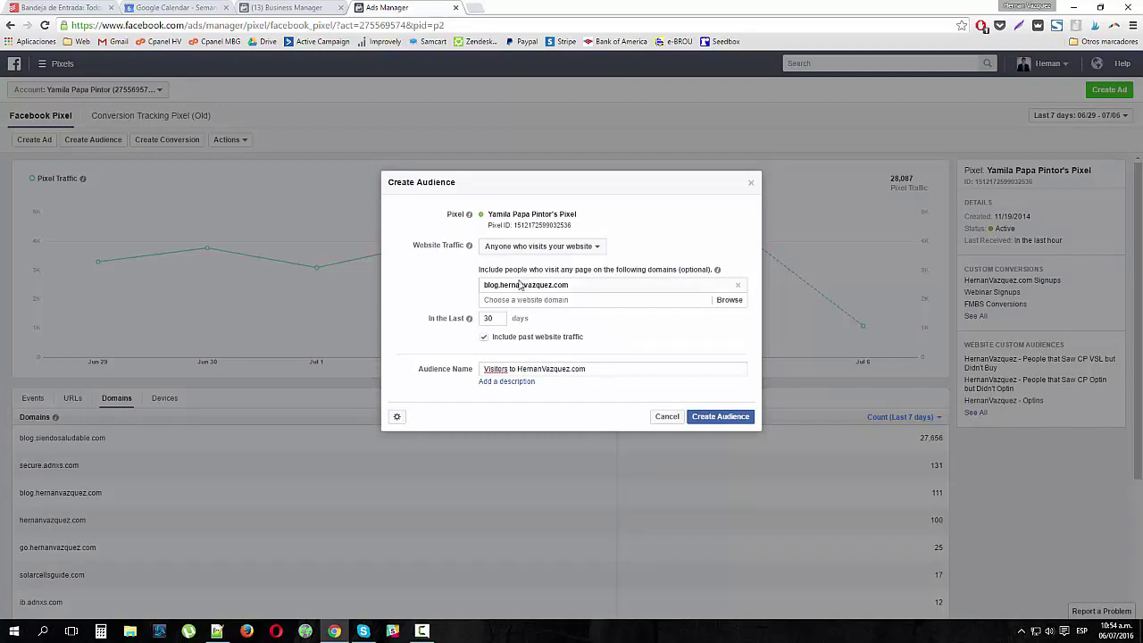
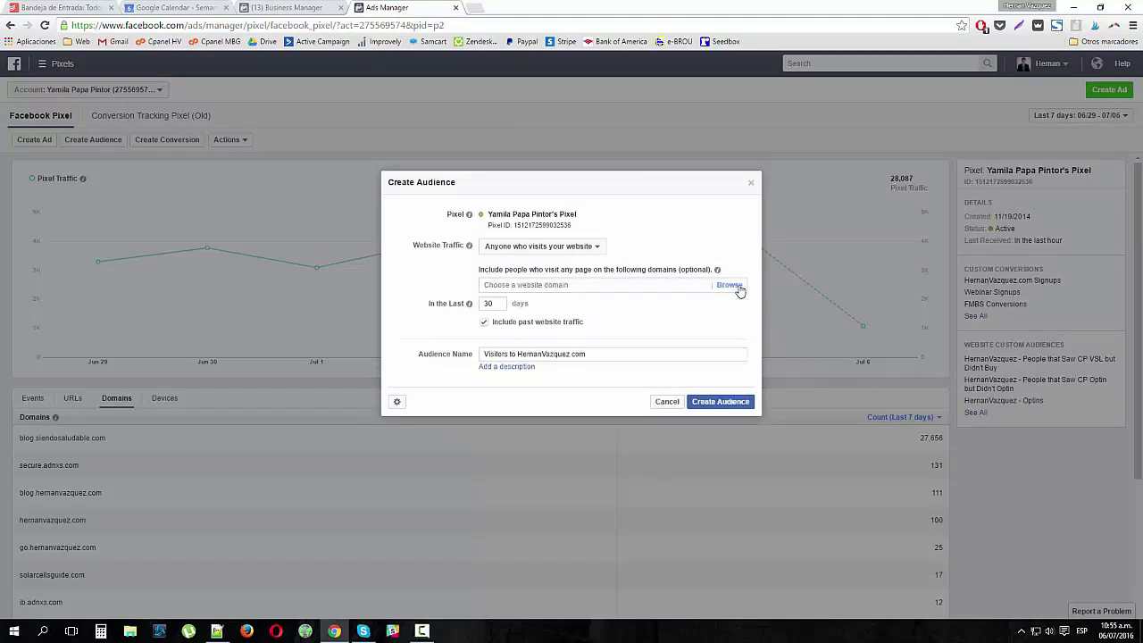
- Change the audience's website traffic to people who visit specific web pages, with the rule URL contains "hernanvazquez.com/"
click(544, 252)
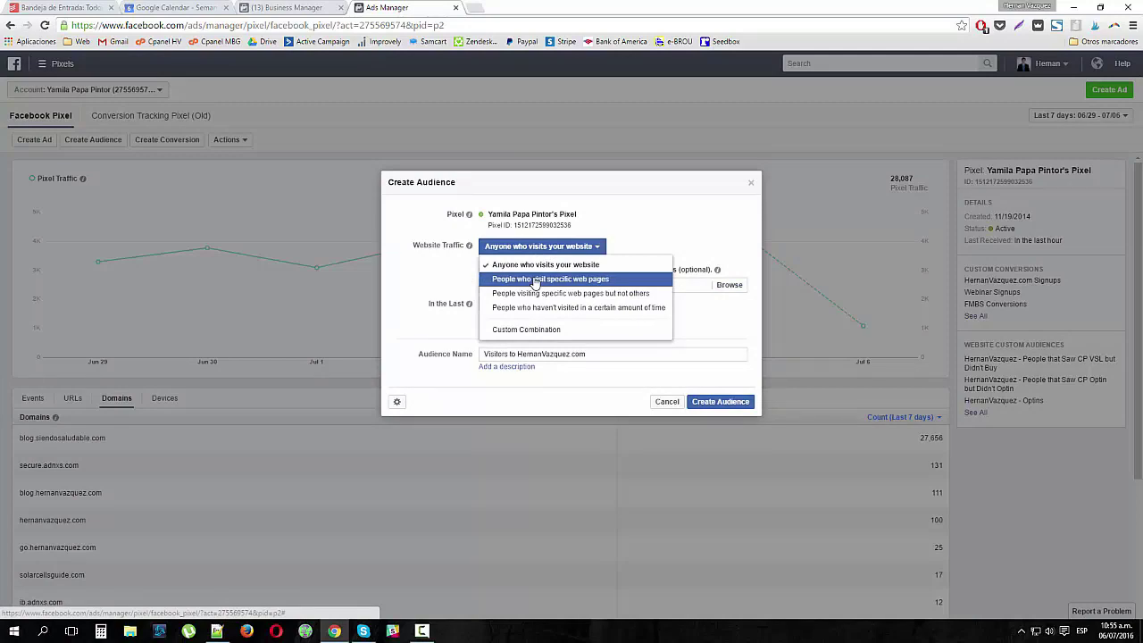
click(535, 280)
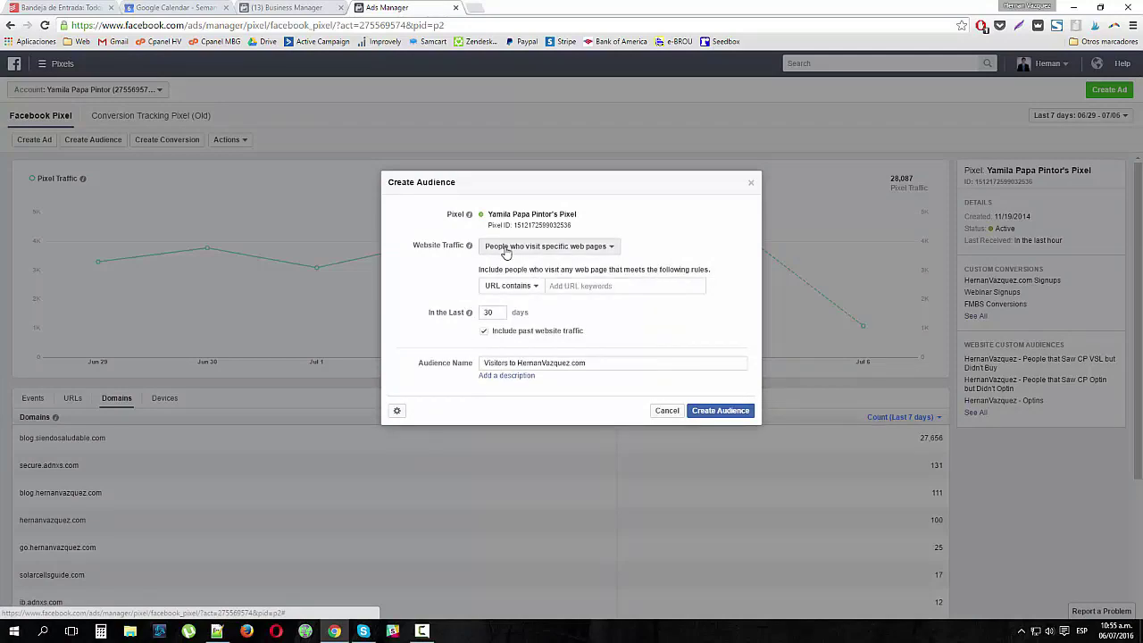
click(522, 288)
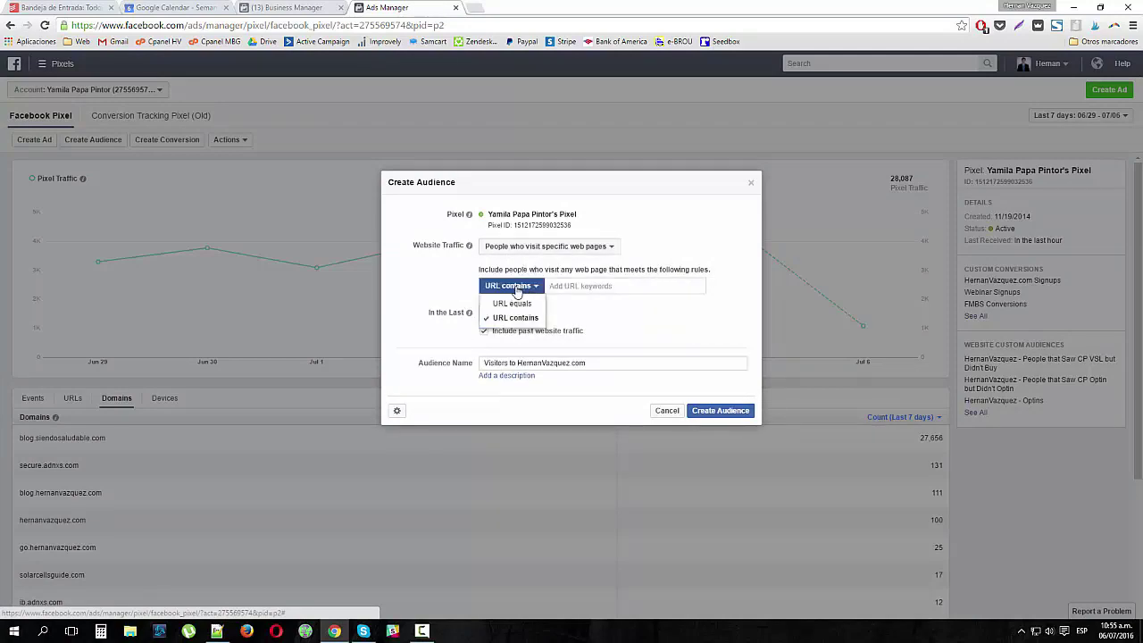
click(515, 320)
click(572, 288)
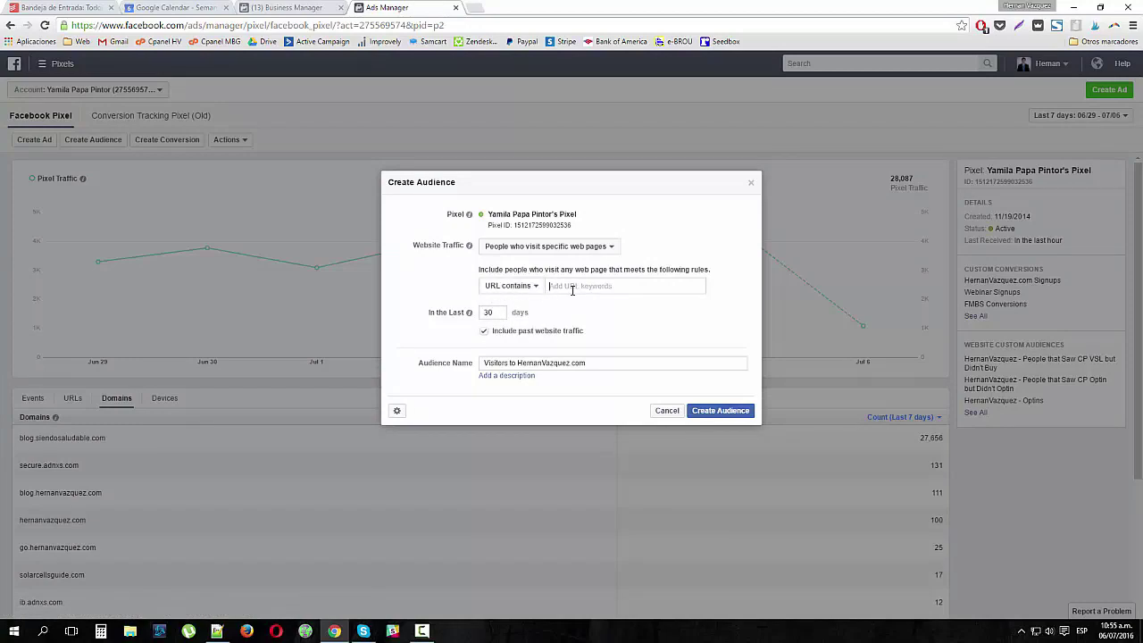
text(hernanvazquez.com/)
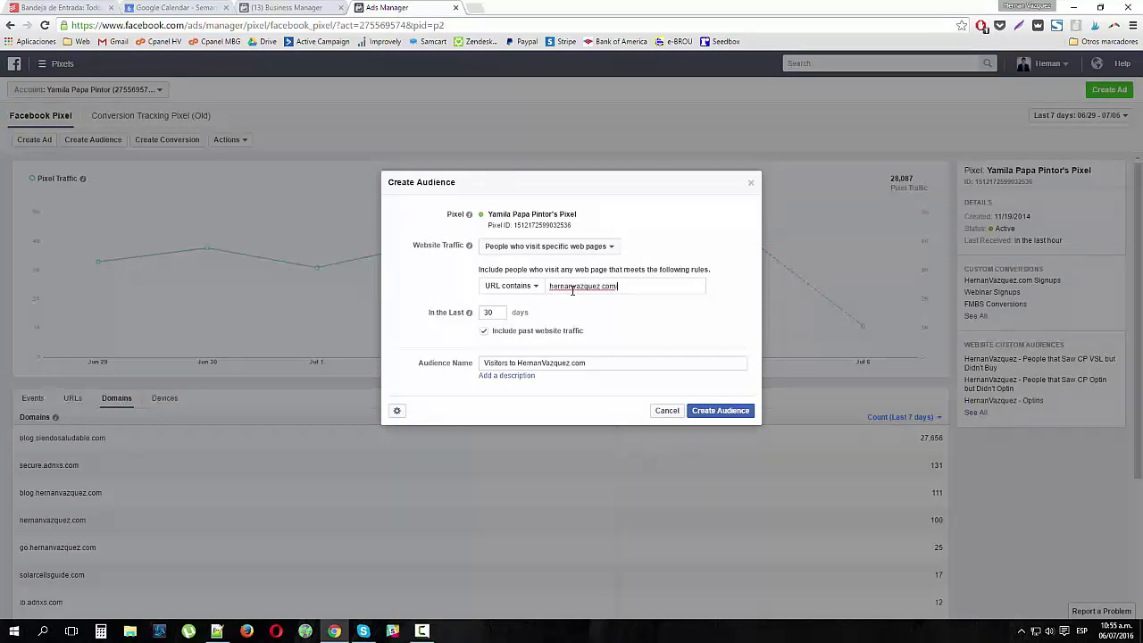
- Complete the audience's URL contains rule as "hernanvazquez.com/thankyou"
key(BackSpace)
key(BackSpace)
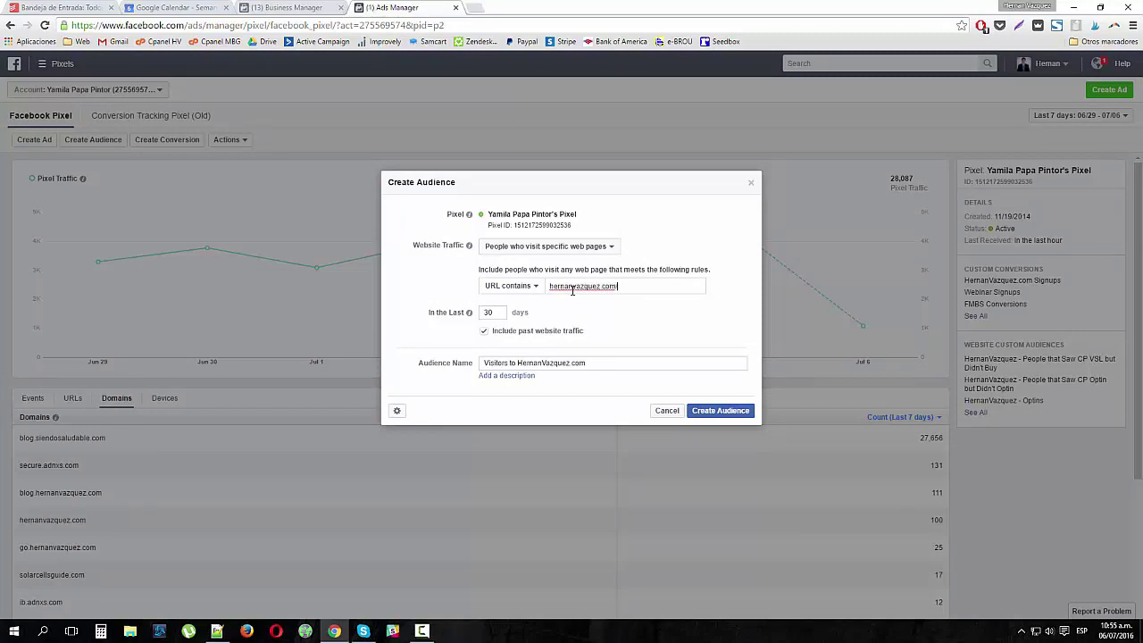
text(thankyou)
key(Return)
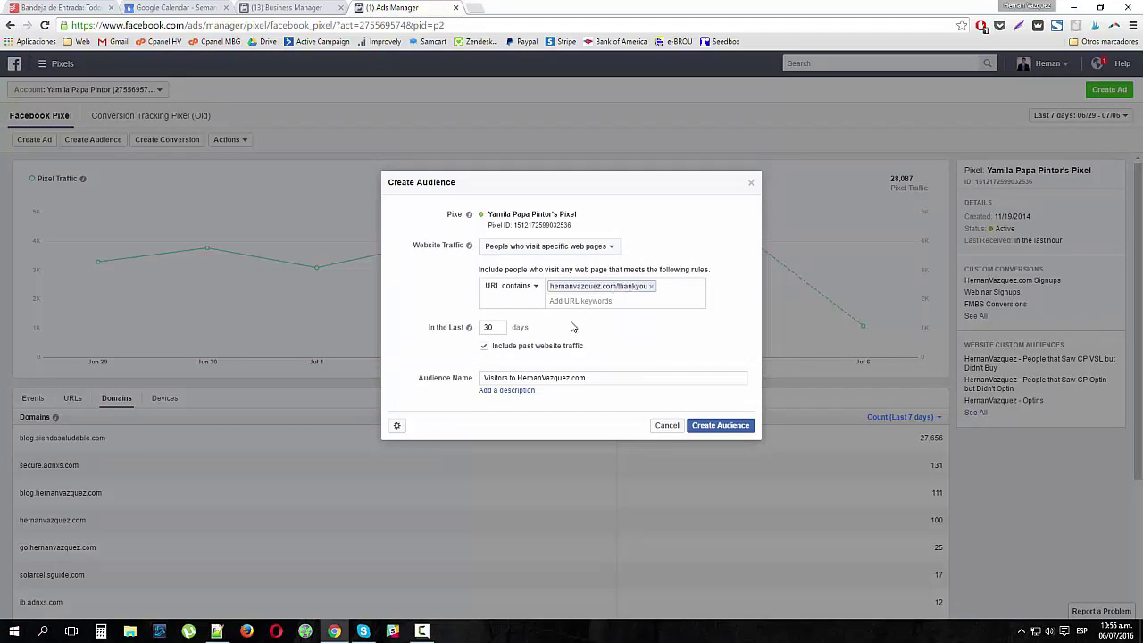
- Rename the audience as "Purchasers on HernanVazquez.com"
double_click(495, 378)
key(Delete)
key(Delete)
key(Delete)
key(Delete)
key(Delete)
text(Purchaser s on)
- Change the website traffic to people visiting specific web pages but not others, including URLs that contain "hernanvazquez.com/download"
click(653, 287)
click(540, 249)
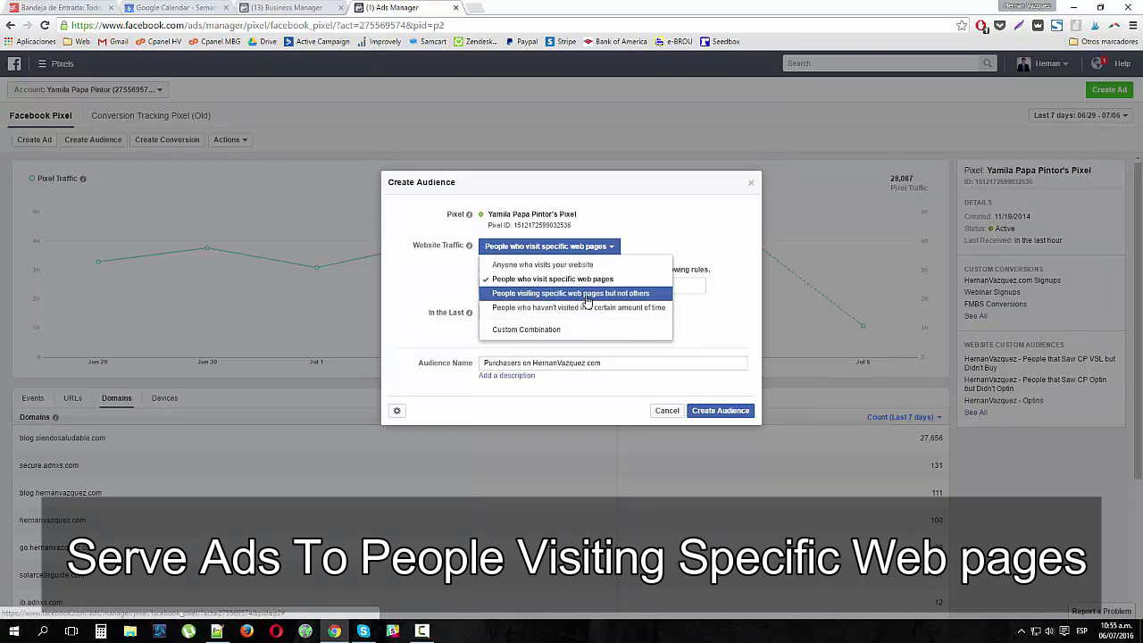
click(587, 300)
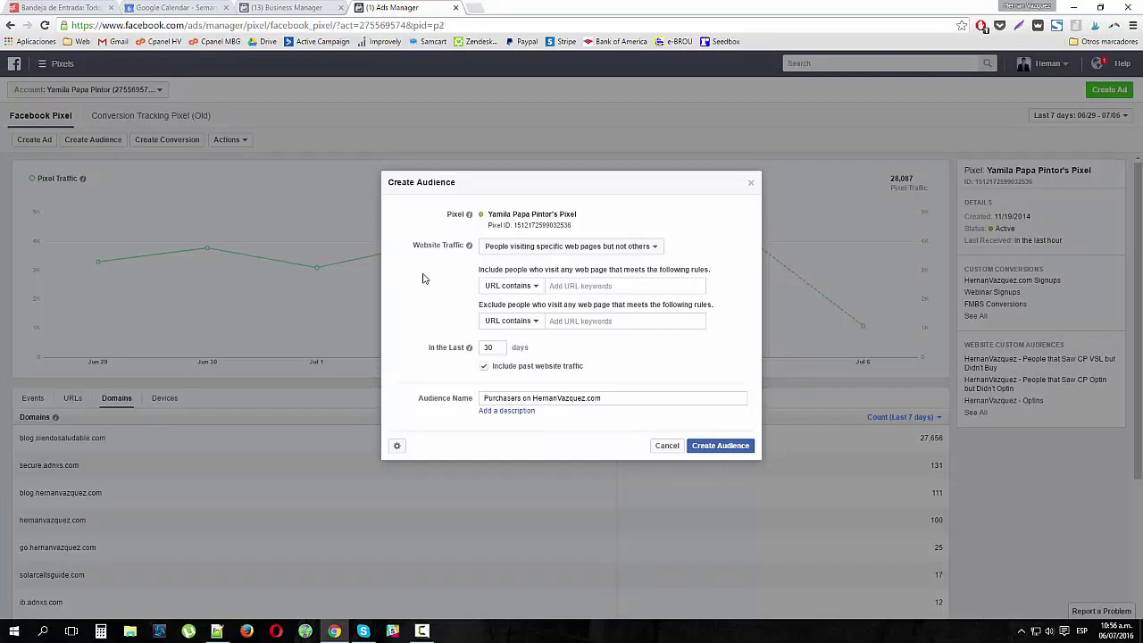
click(581, 280)
text(hernanvazque)
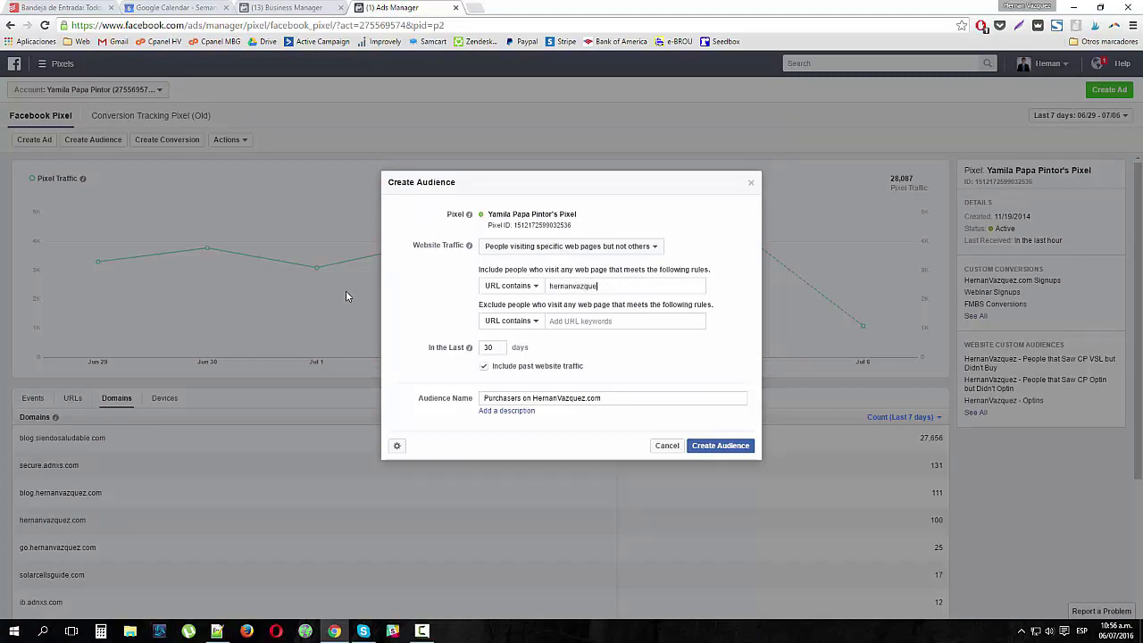
text(z )
text(com/download)
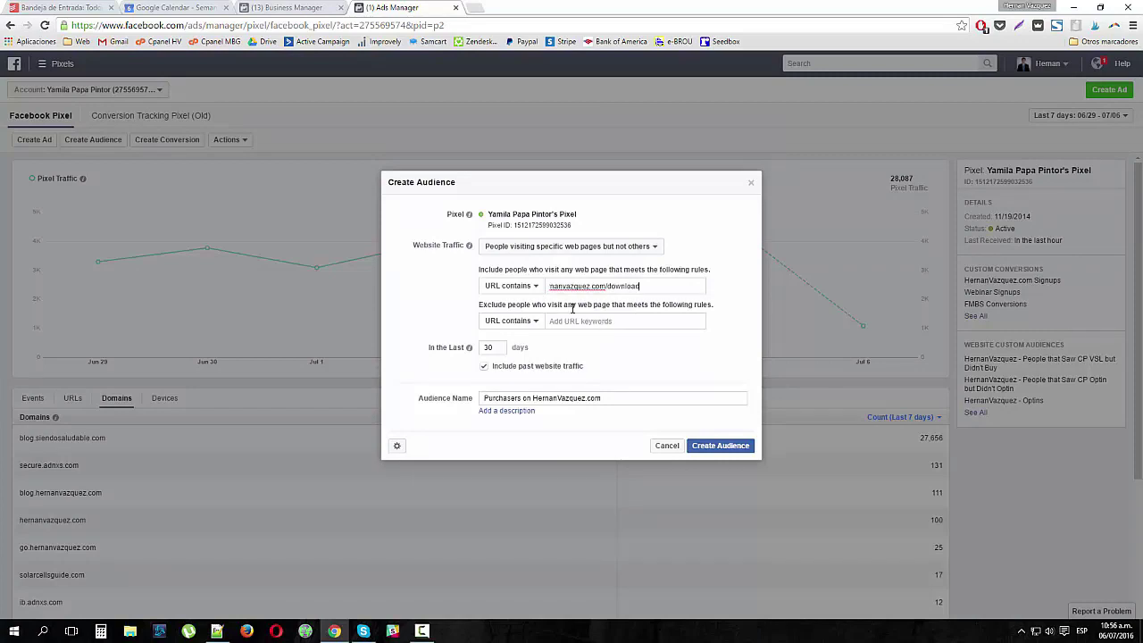
- Exclude visitors whose URL contains "hernanvazquez.com/thankyou" and rename the audience as "Free Downloads on HernanVazquez.com"
click(650, 321)
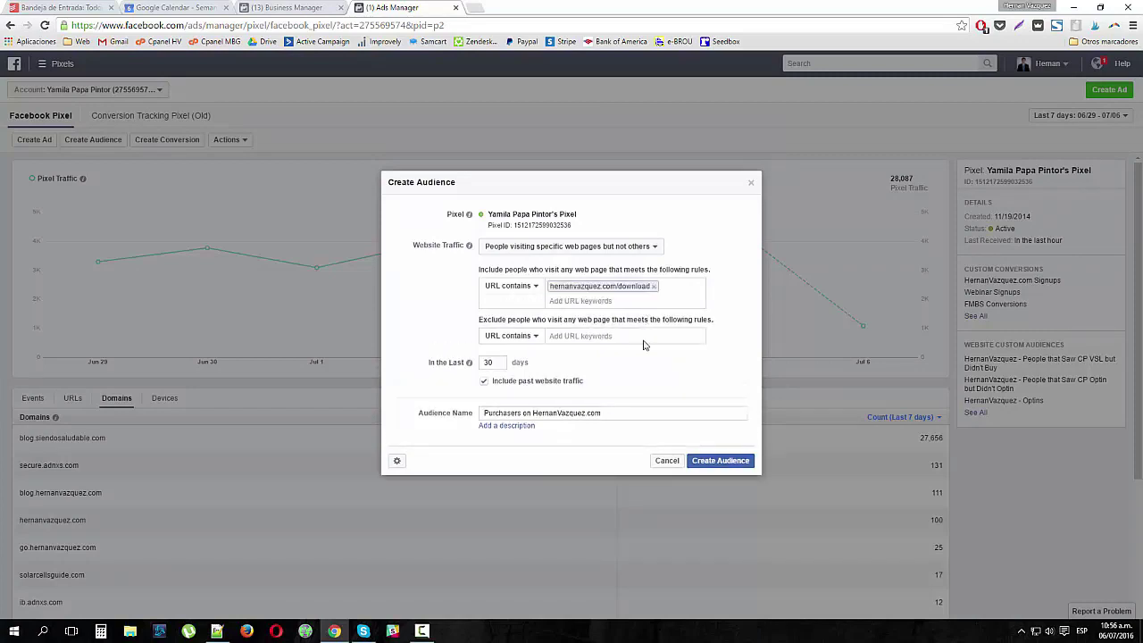
text(h)
text(/thankyu)
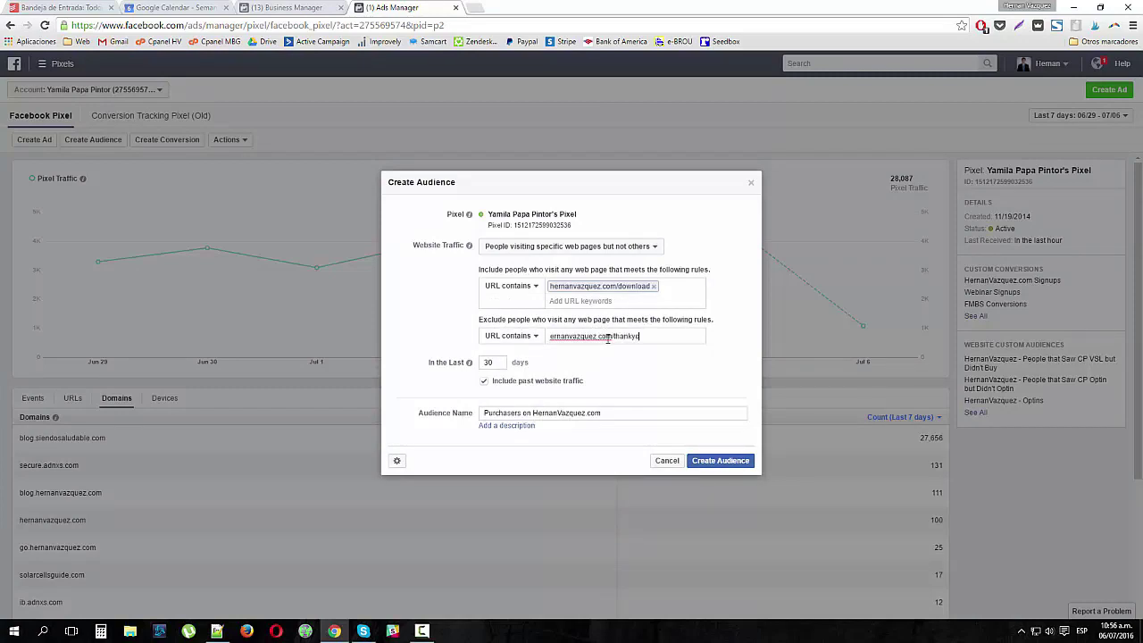
text(u)
key(Return)
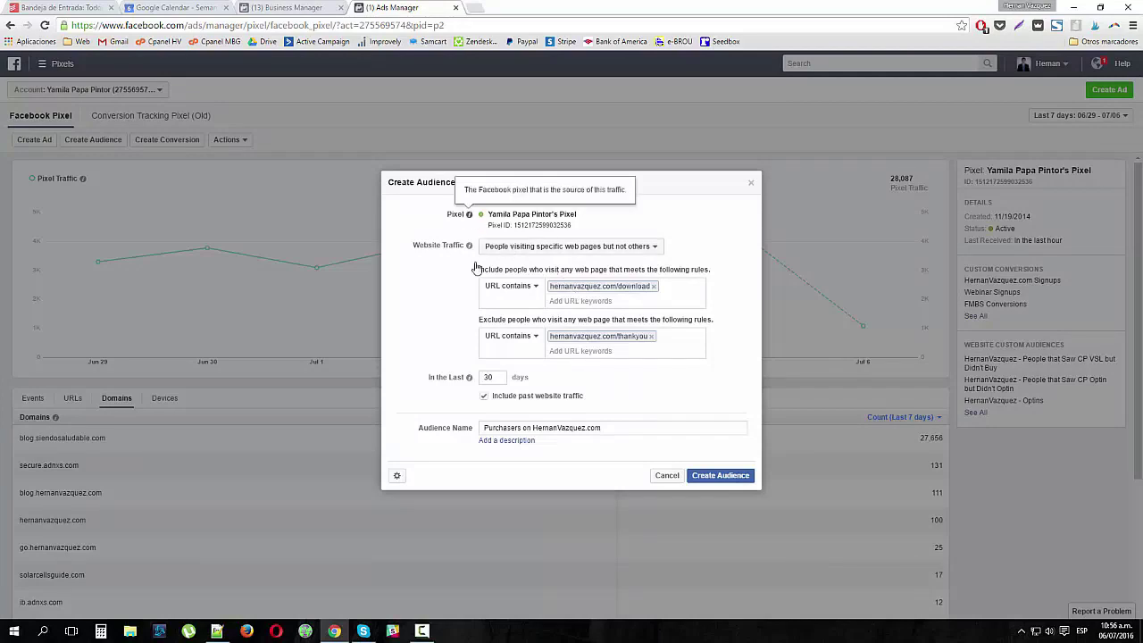
double_click(506, 429)
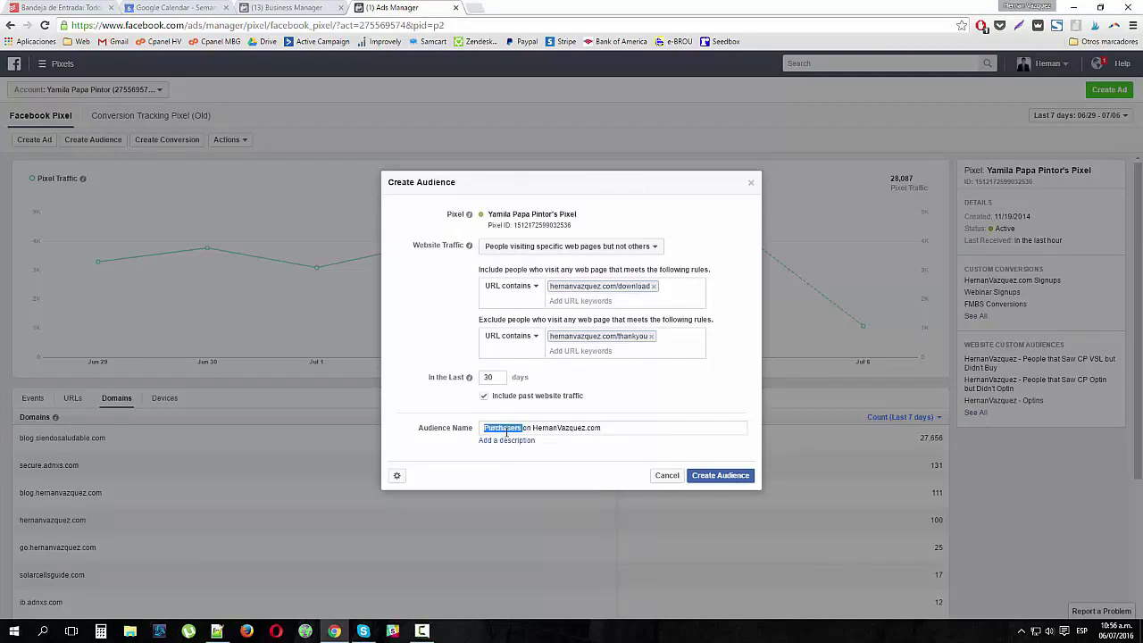
text(Free Downloads)
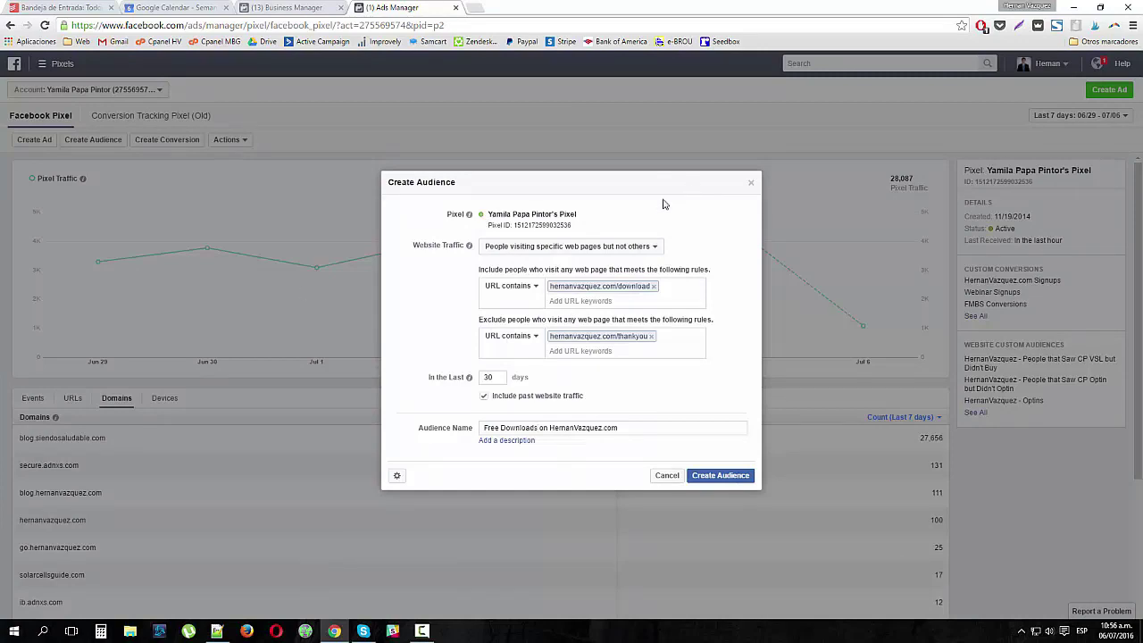
- Switch the audience's website traffic to Custom Combination and close the setup without creating the audience
click(502, 248)
click(547, 330)
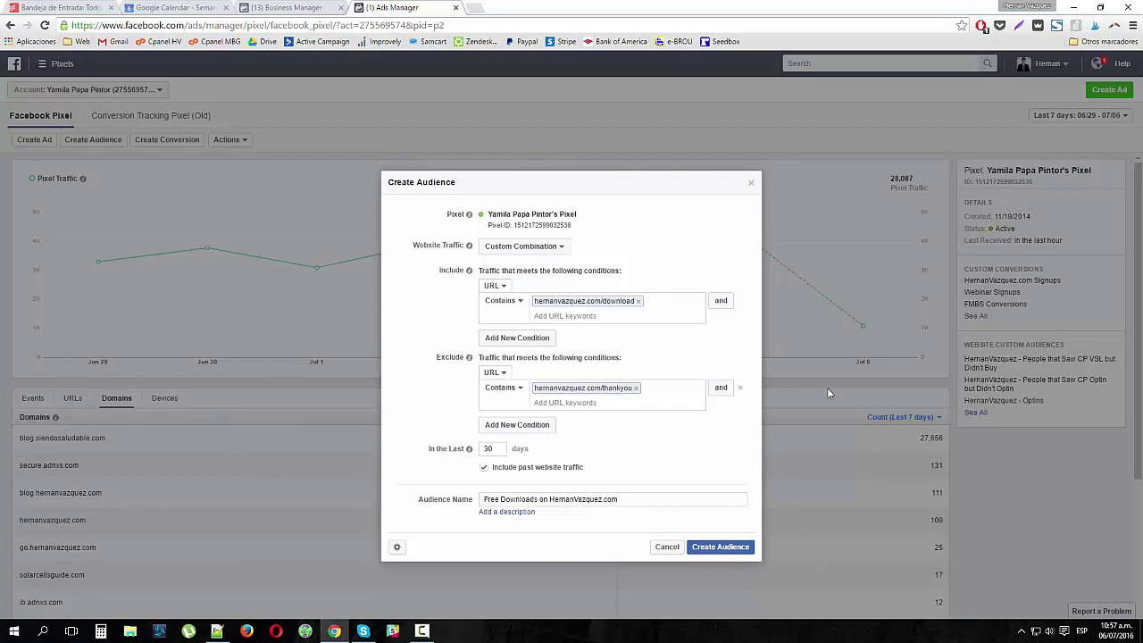
click(752, 183)
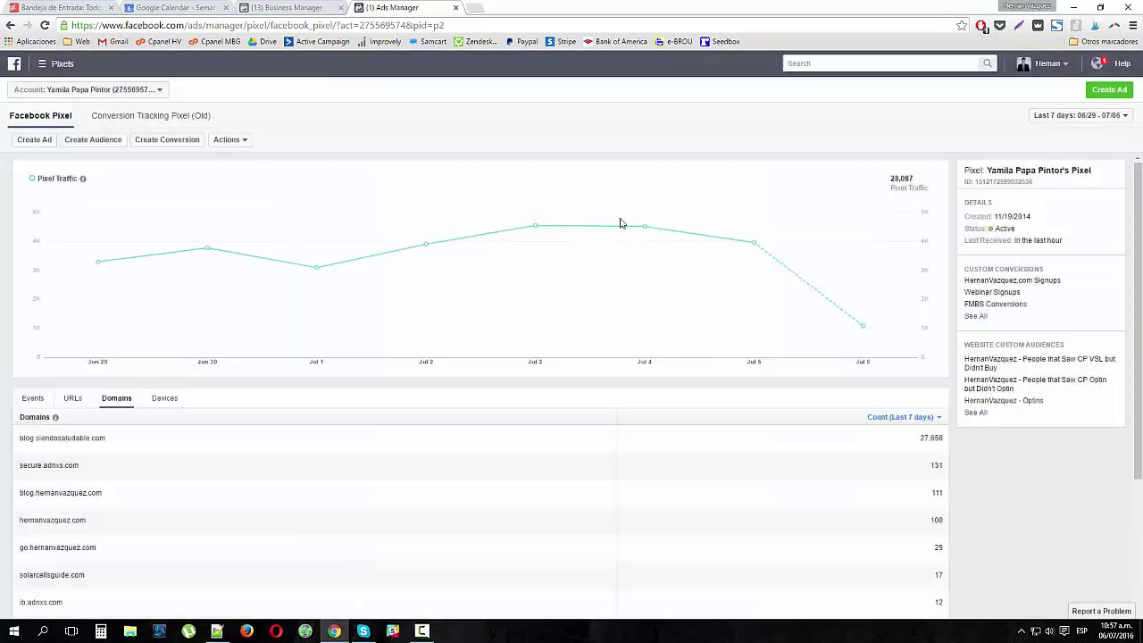
- Examine the pixel traffic by device and by URL for the last 7 days
click(163, 399)
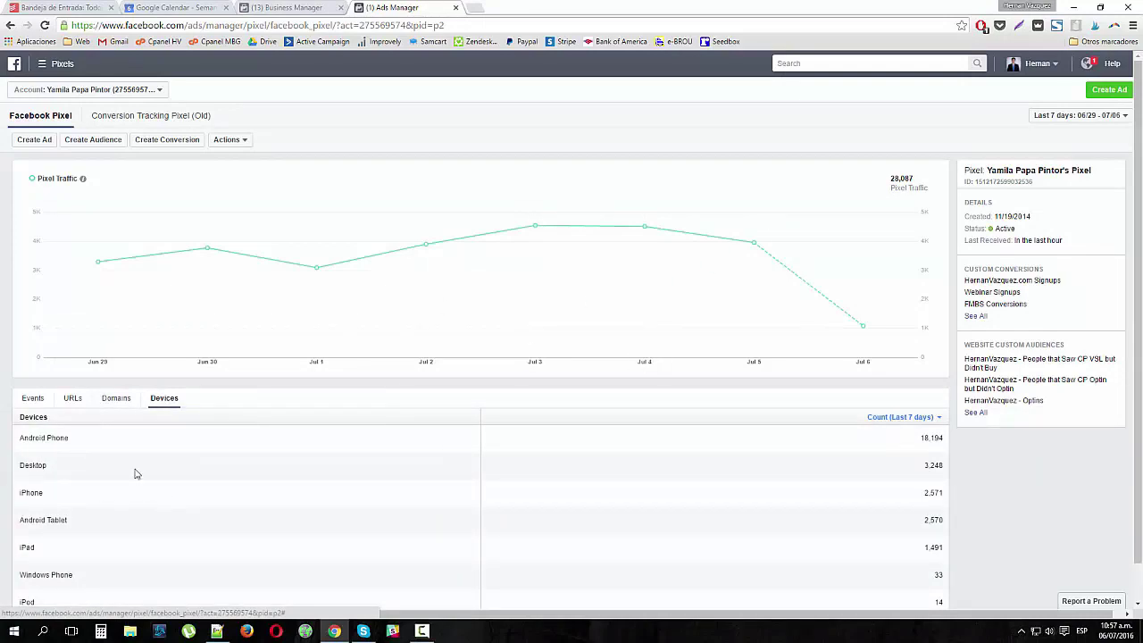
click(64, 401)
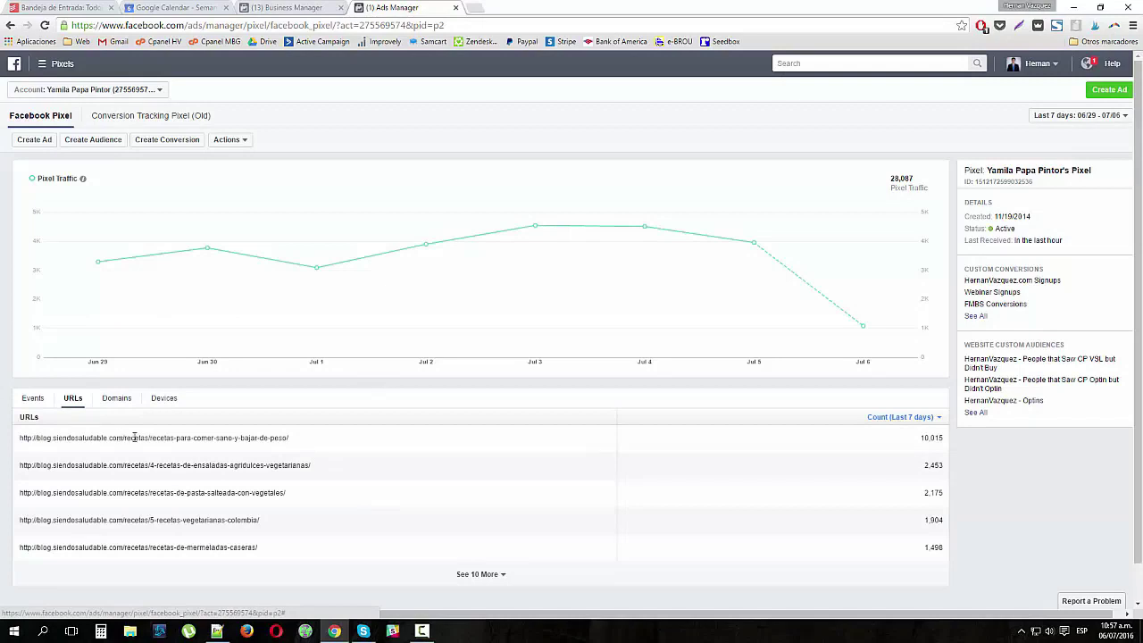
drag(114, 437, 339, 450)
click(344, 449)
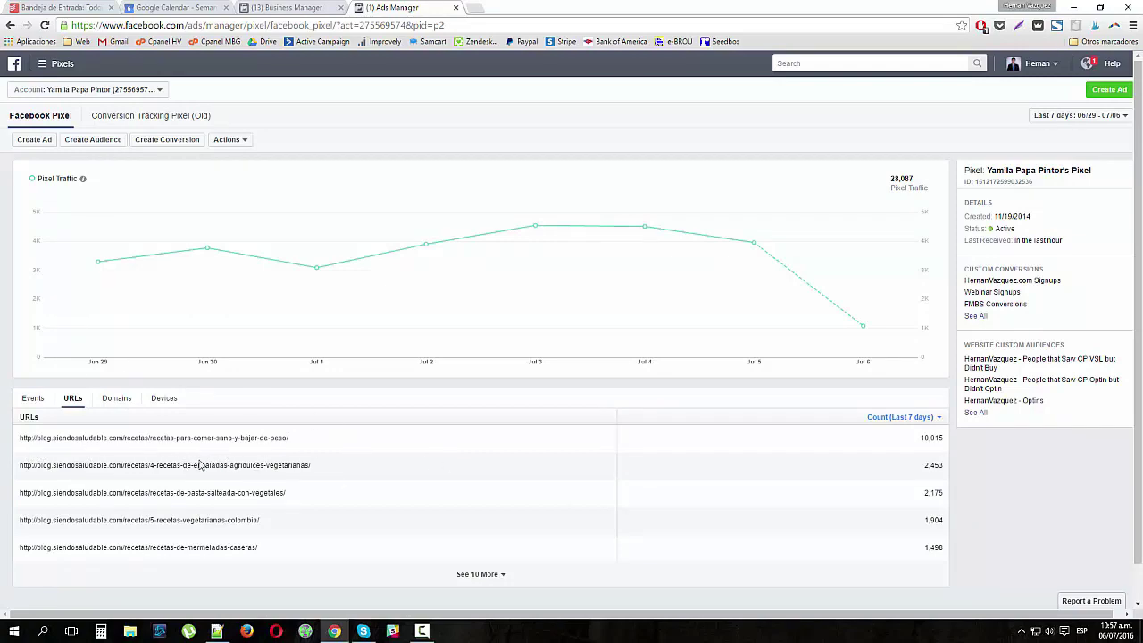
drag(130, 466, 420, 473)
click(420, 474)
- Start setting up conversion tracking with standard events and expand the full list of event codes
click(153, 140)
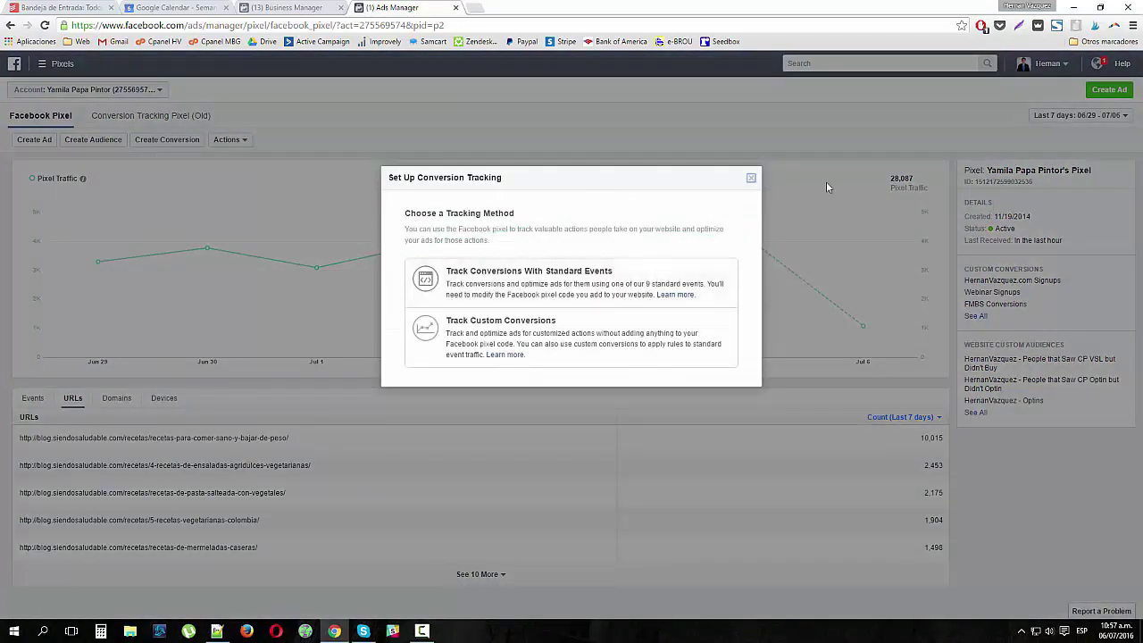
click(751, 178)
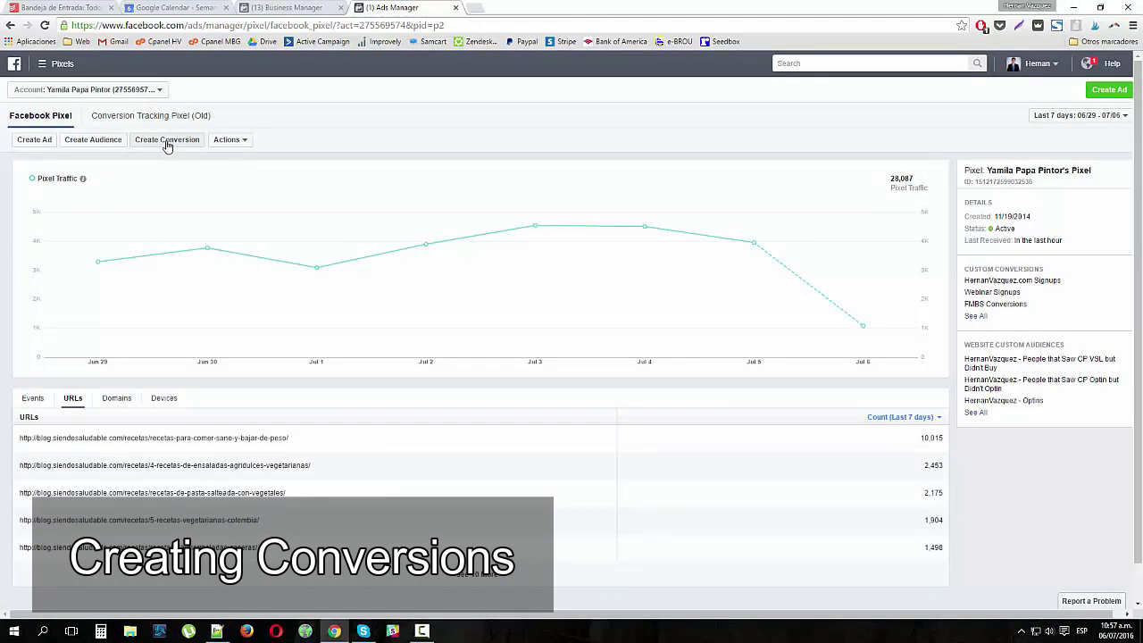
click(167, 143)
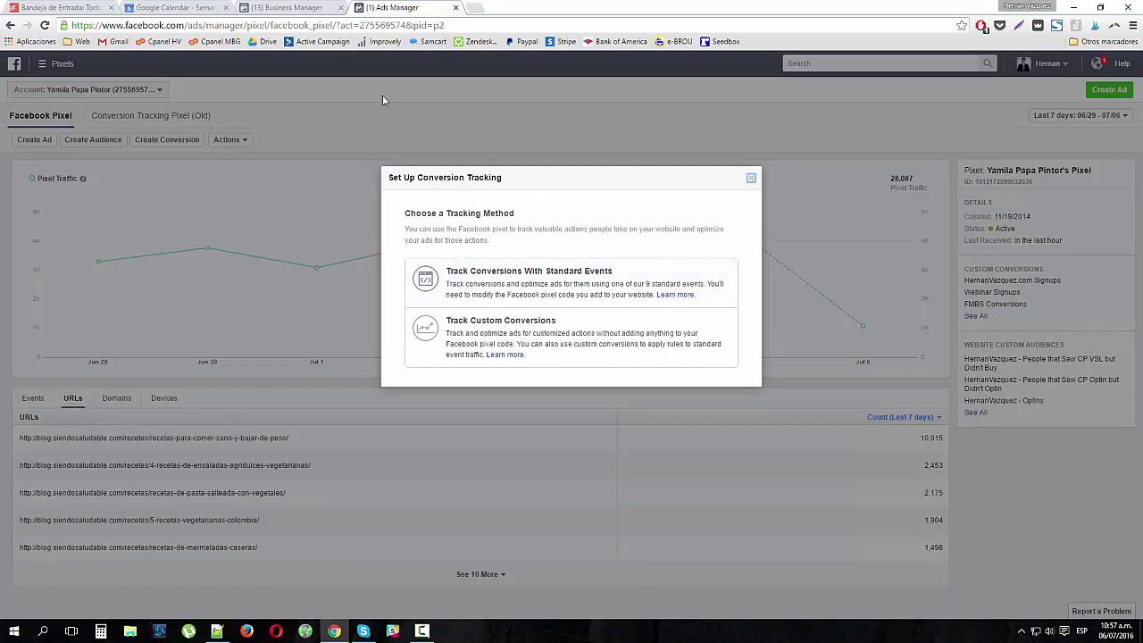
click(529, 286)
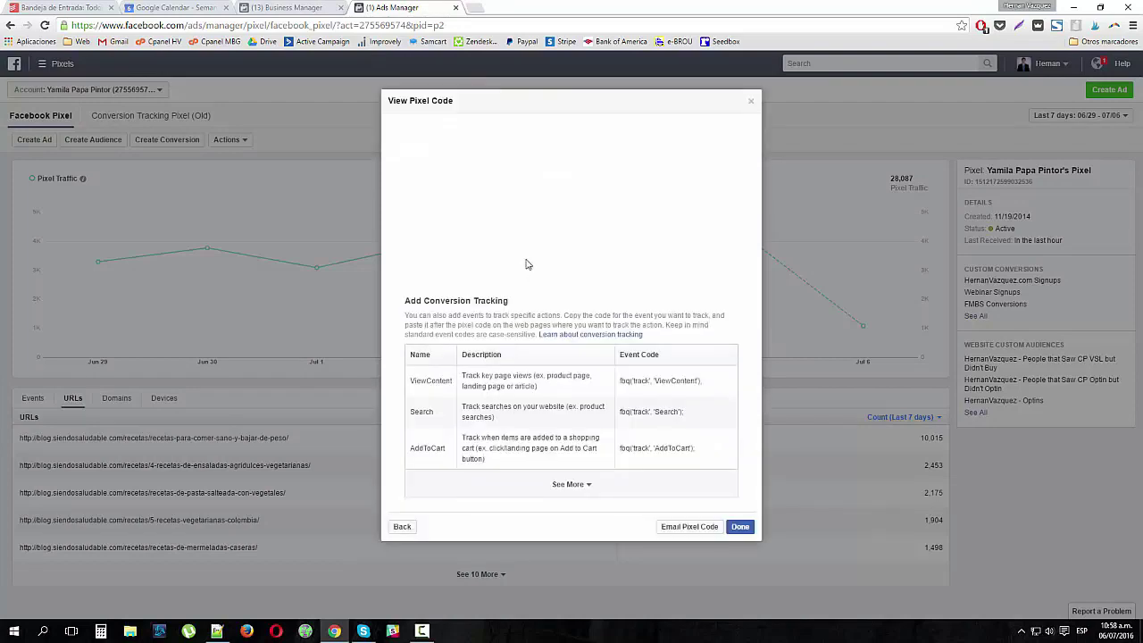
click(570, 484)
scroll(513, 415, down, 1)
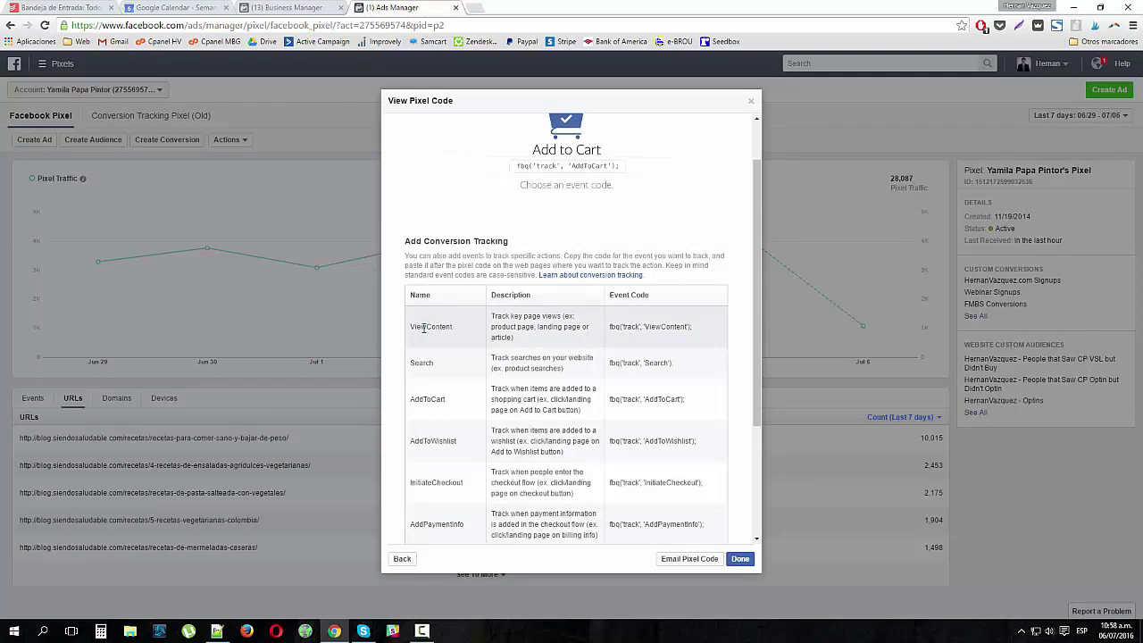
- Examine the names, descriptions and event codes of the standard events, including ViewContent, AddToCart and Lead
drag(413, 327, 452, 327)
click(479, 323)
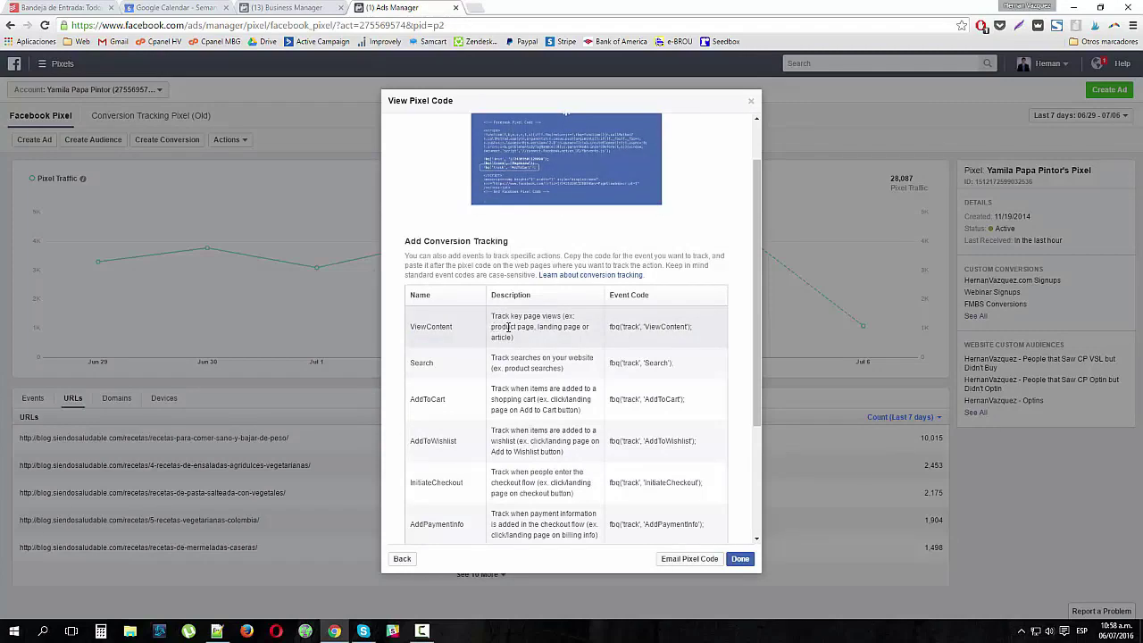
drag(508, 327, 536, 328)
click(535, 352)
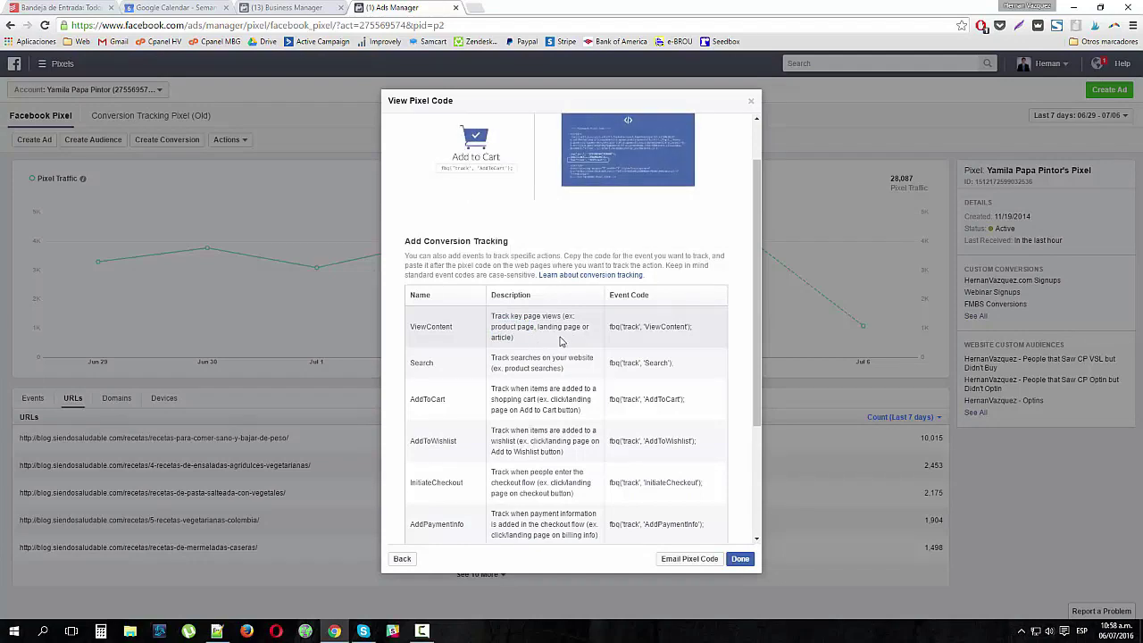
double_click(437, 326)
click(515, 349)
scroll(514, 349, down, 1)
double_click(428, 340)
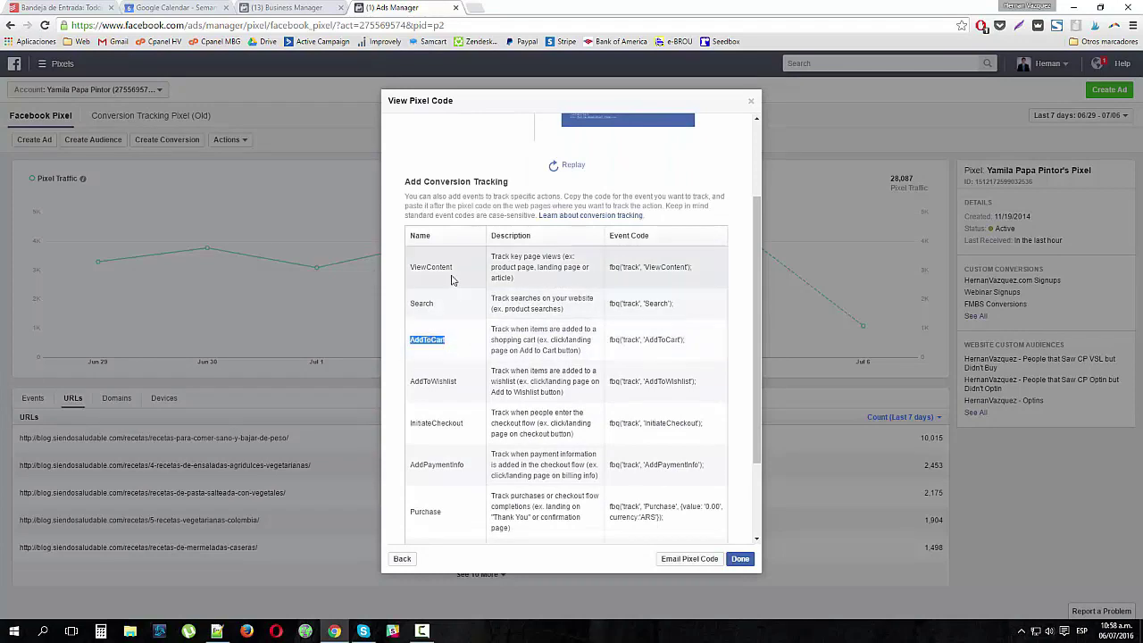
click(513, 339)
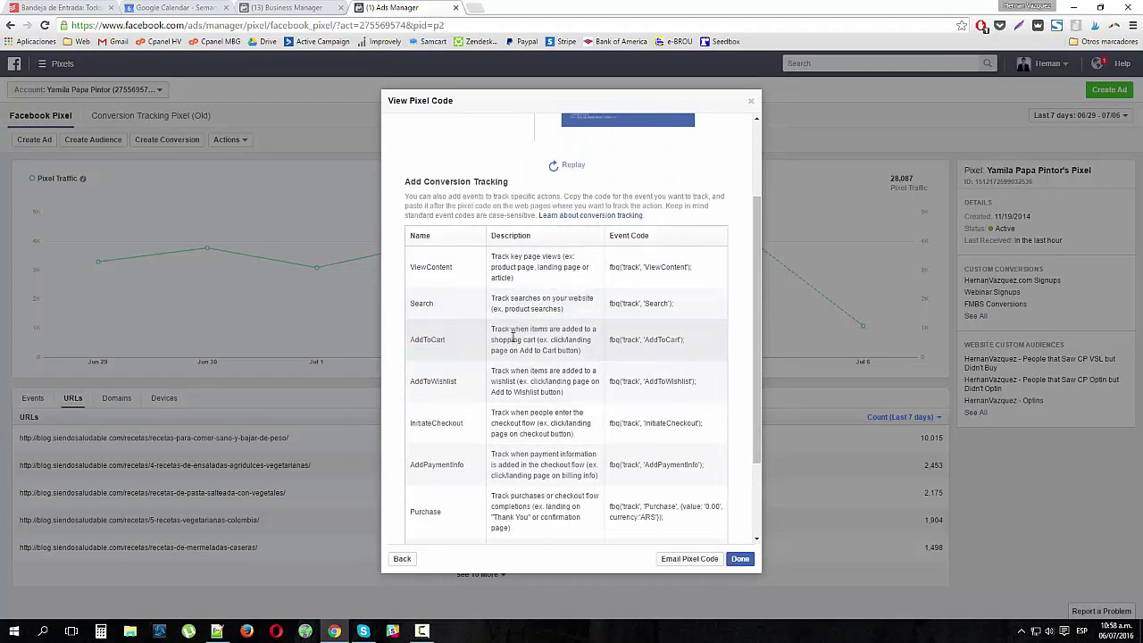
scroll(512, 344, down, 1)
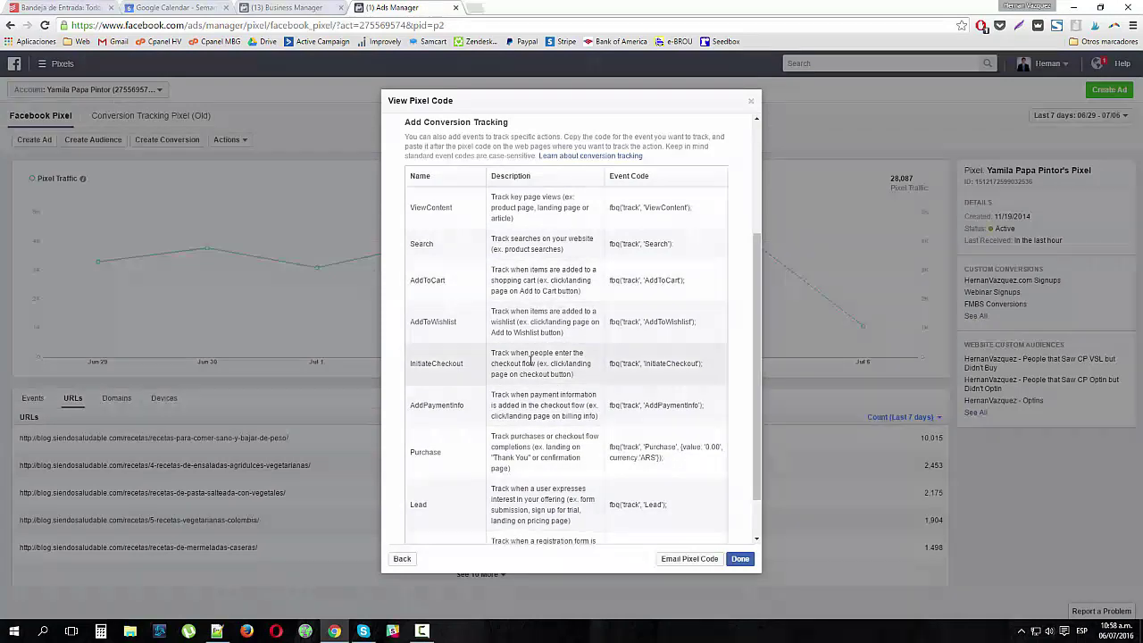
scroll(437, 393, down, 1)
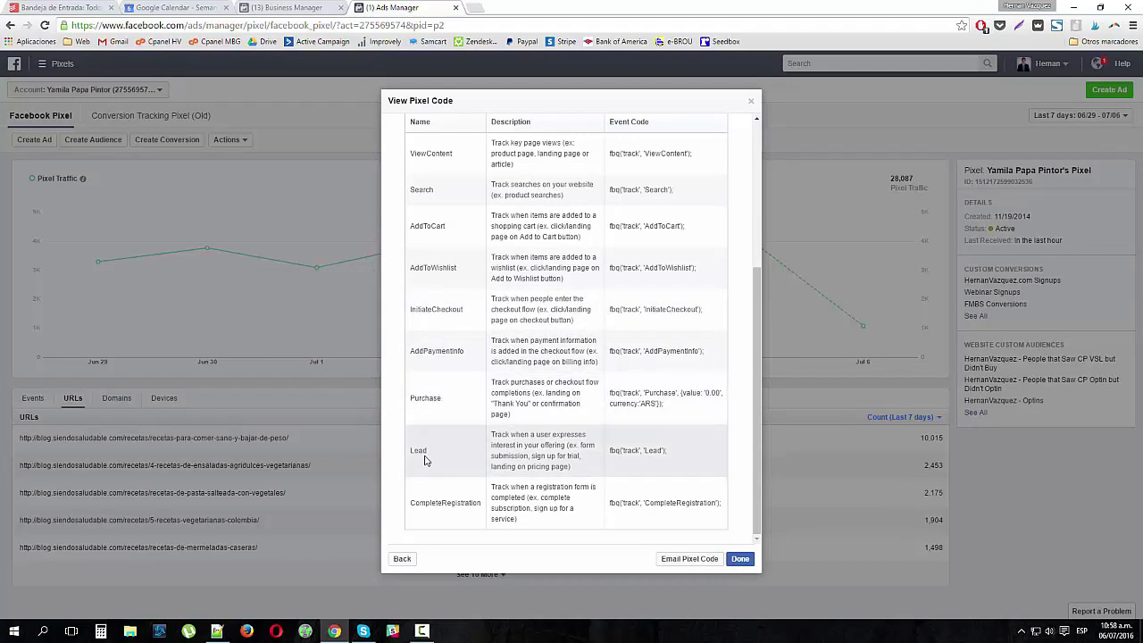
drag(412, 451, 428, 454)
drag(678, 451, 613, 455)
click(616, 460)
double_click(655, 451)
click(670, 463)
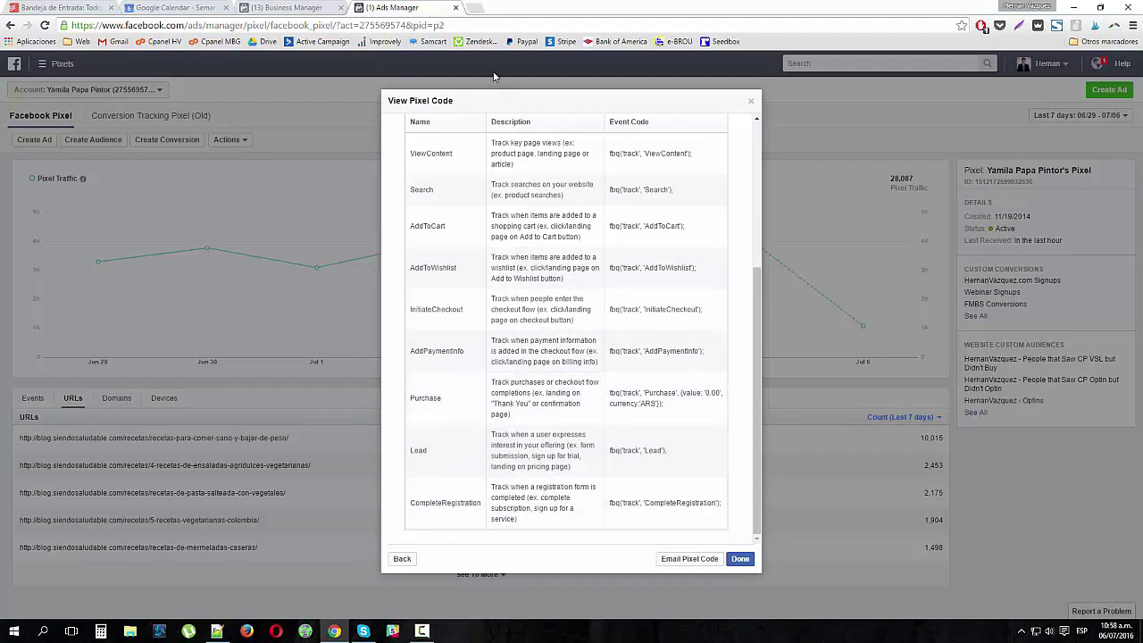
- Switch to the pixel code in Notepad++, move its window beside the event list, and examine the PageView tracking line
click(217, 631)
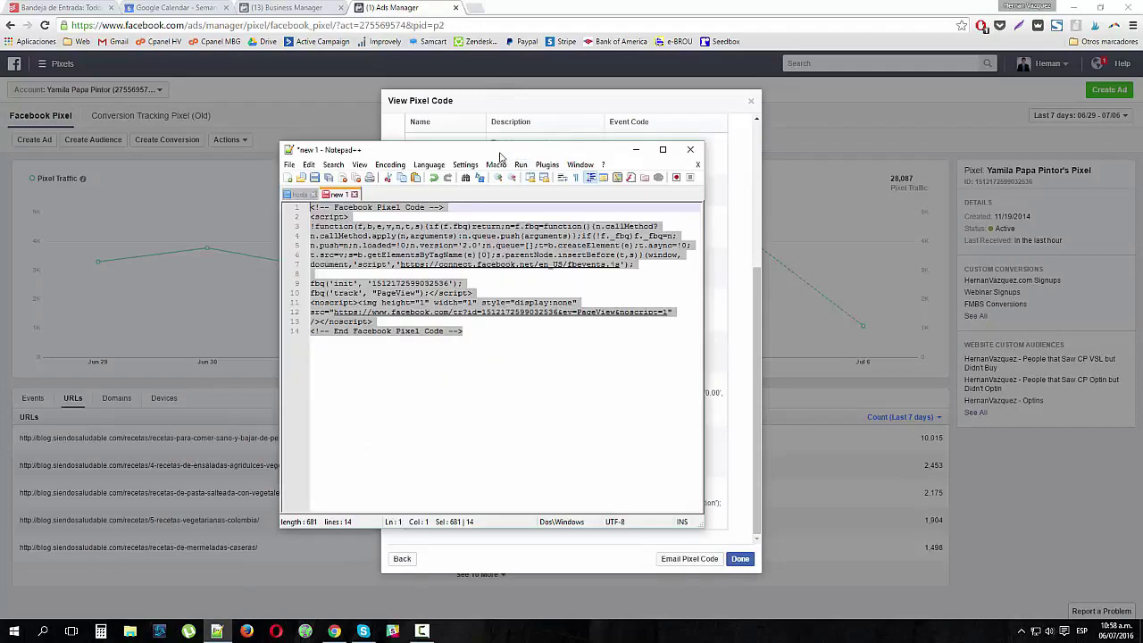
click(522, 383)
drag(465, 149, 673, 268)
drag(634, 414, 519, 413)
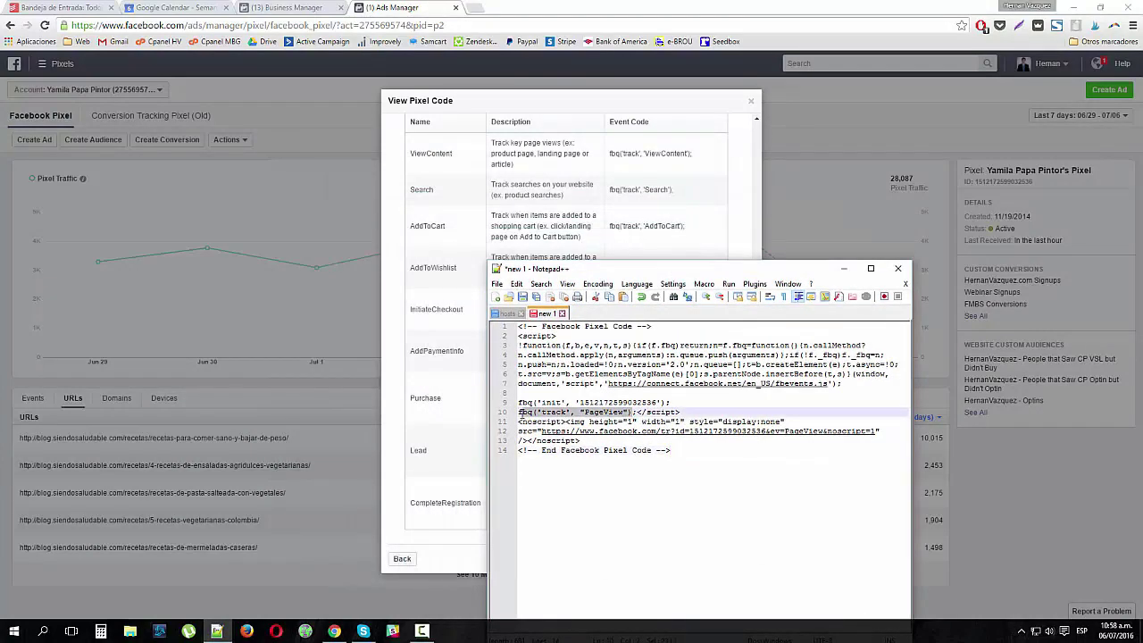
click(616, 414)
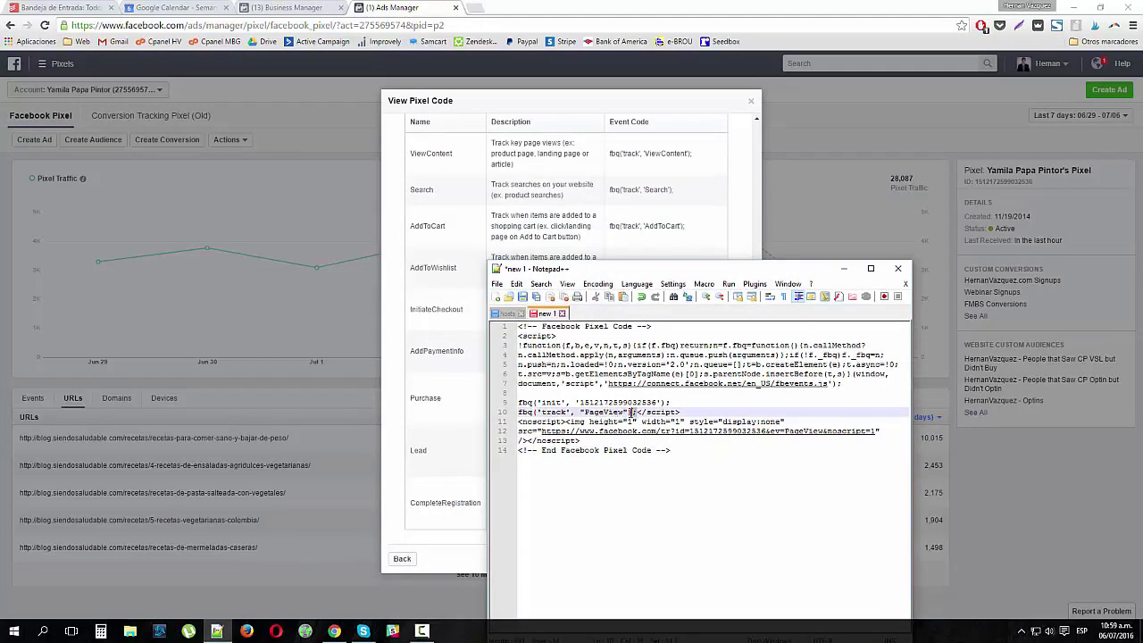
drag(631, 412, 514, 412)
click(623, 412)
drag(733, 463, 517, 324)
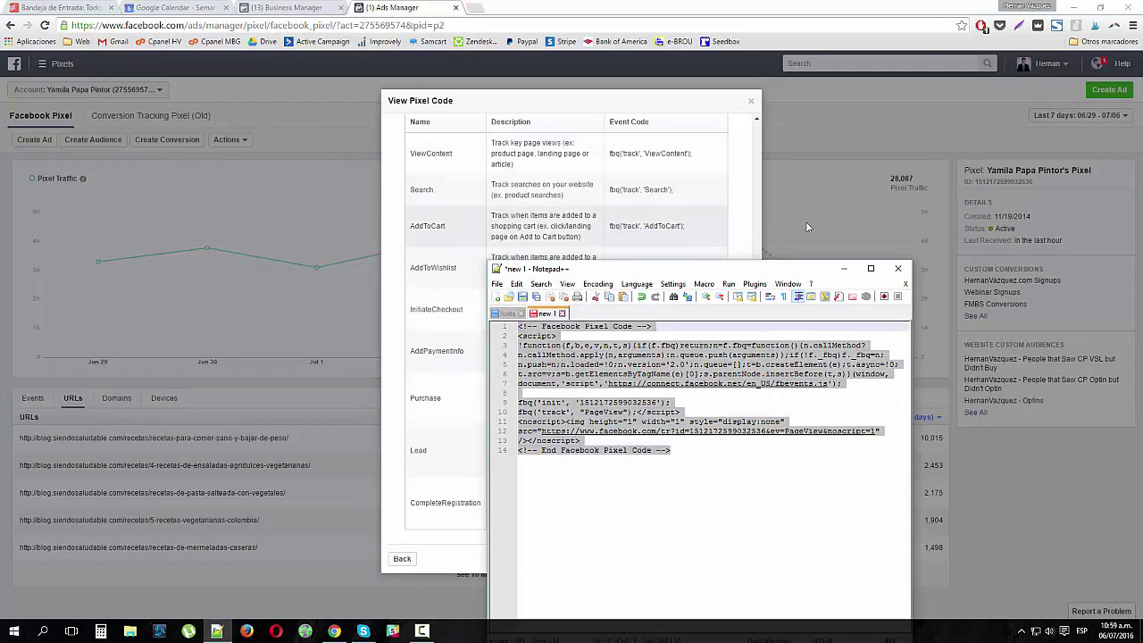
click(763, 461)
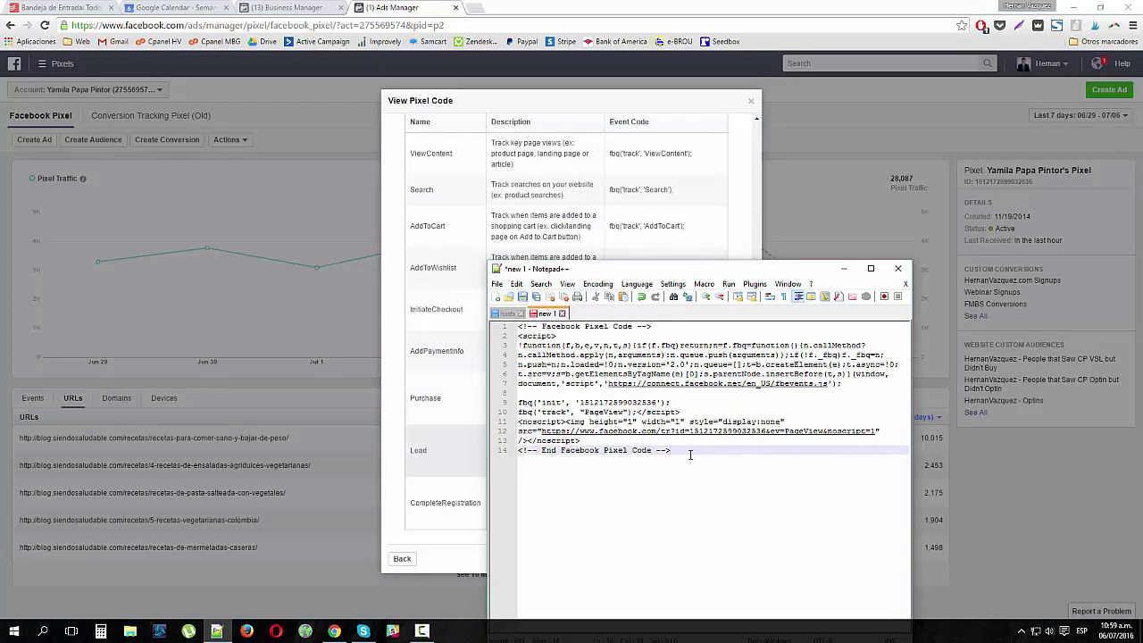
- Duplicate the whole Facebook pixel code below the original, separated by blank lines
key(ctrl+a)
key(ctrl+c)
click(738, 462)
key(Return)
key(Return)
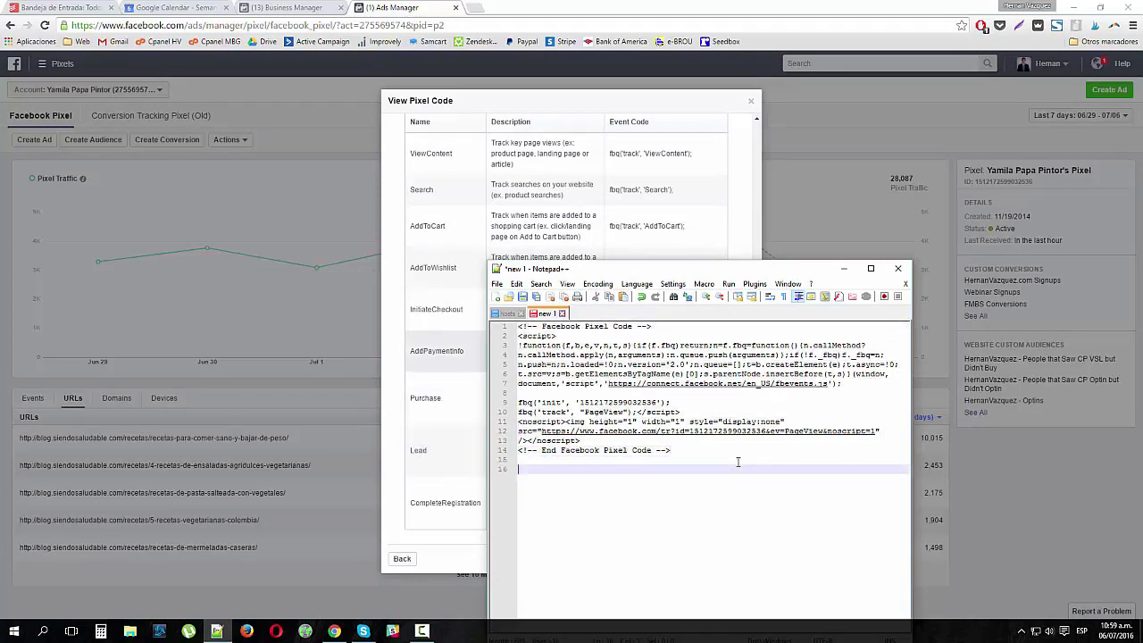
key(Return)
key(ctrl+v)
click(624, 497)
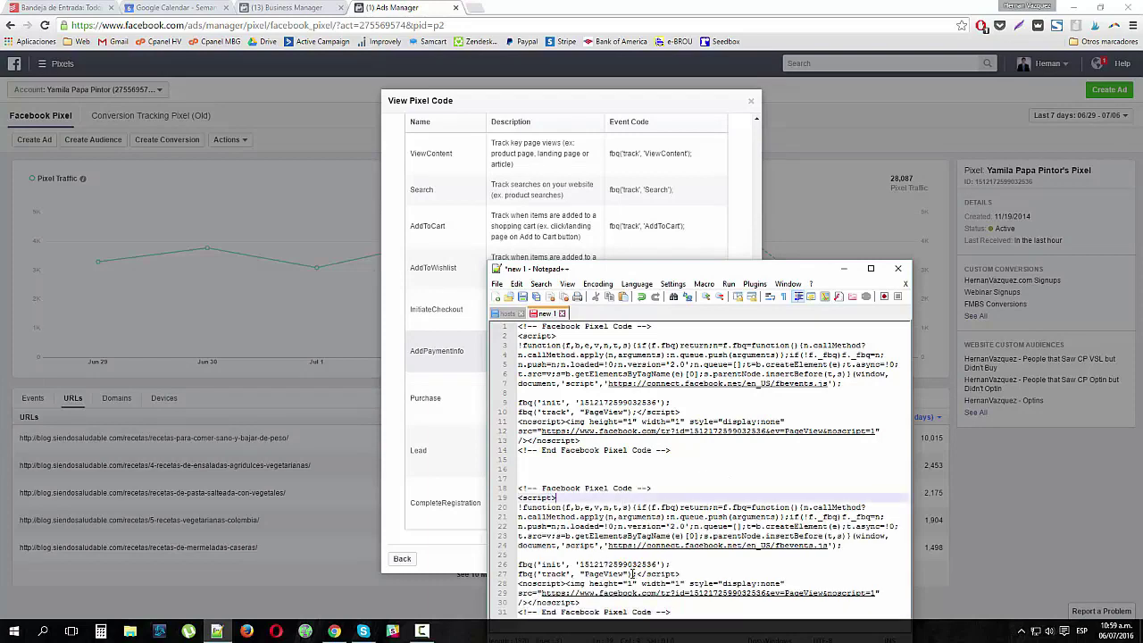
- Replace the PageView tracking call in the second pixel code with the Lead event code copied from the standard event list
drag(632, 574, 533, 574)
click(460, 475)
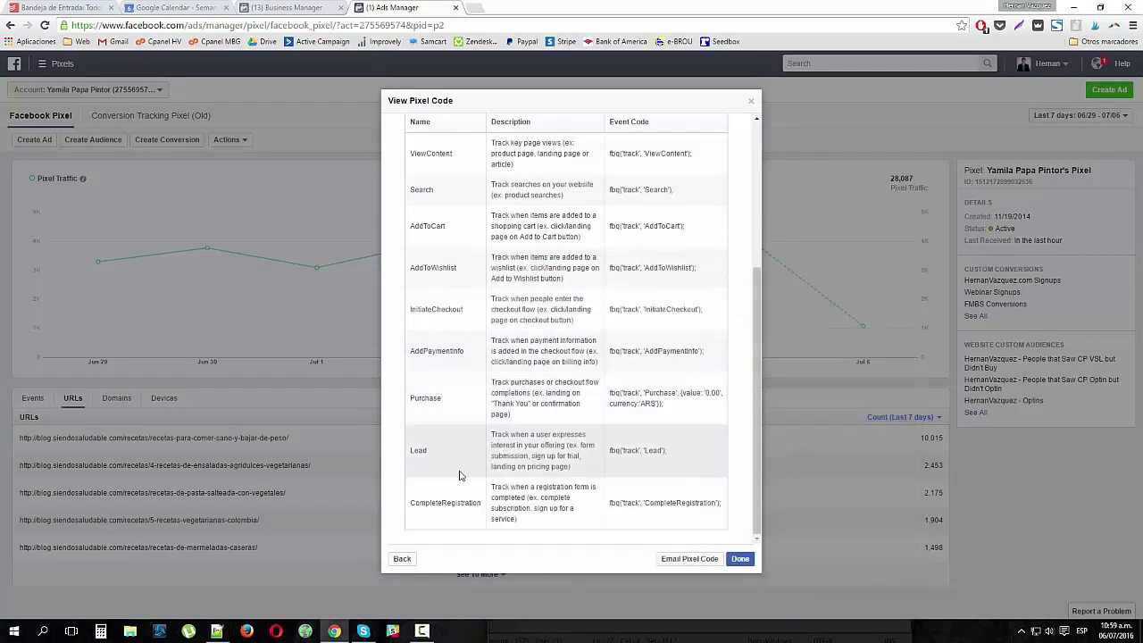
drag(670, 452, 611, 450)
key(ctrl+c)
key(alt+Tab)
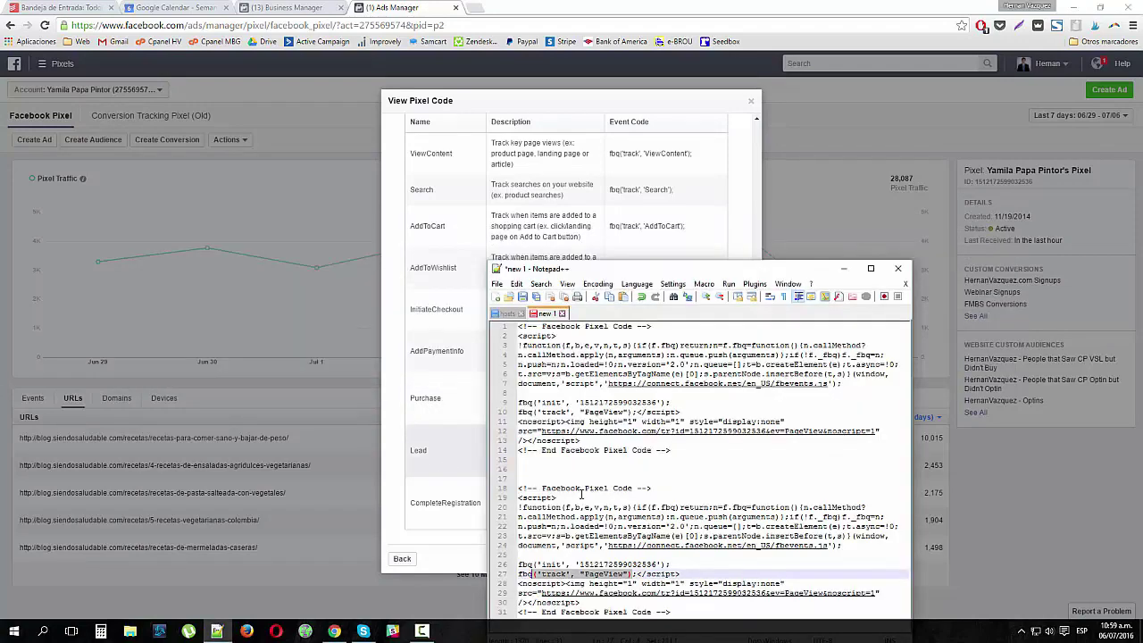
click(634, 574)
key(alt+Tab)
key(alt+Tab)
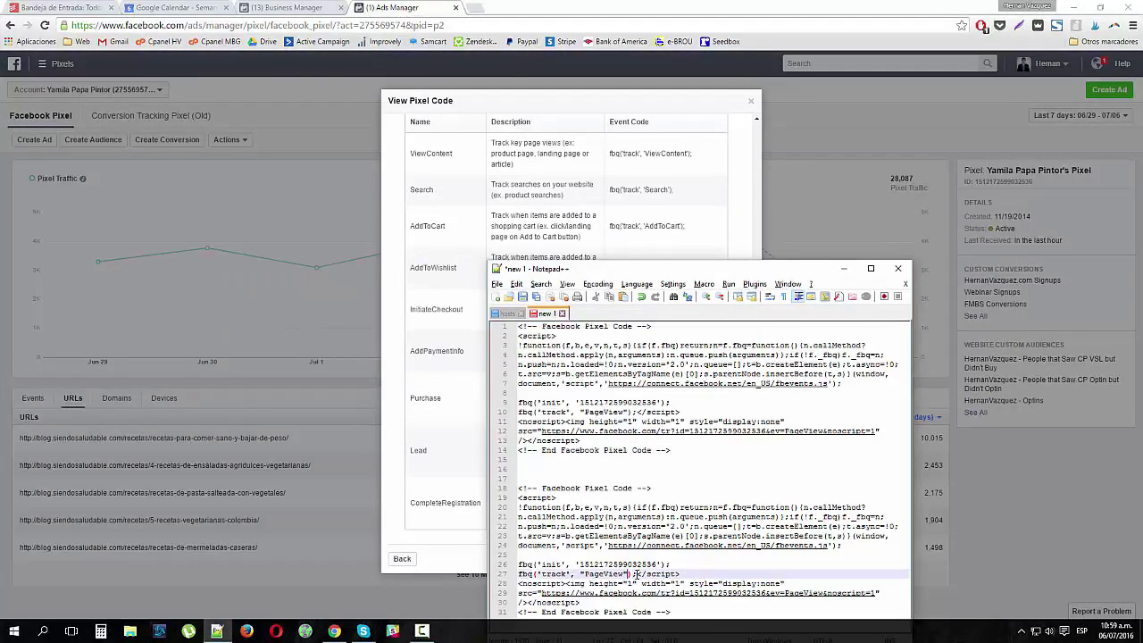
key(shift+Home)
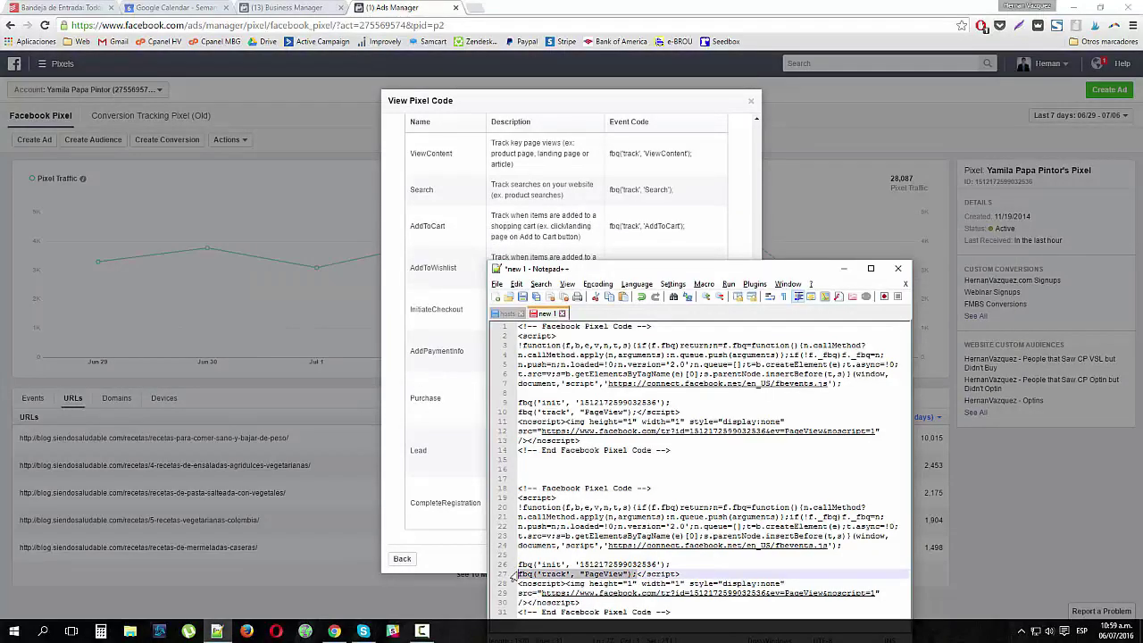
key(ctrl+v)
- Move the Notepad++ window higher over the event list and add two blank lines below the Lead pixel code
drag(597, 275, 581, 137)
click(690, 475)
drag(690, 475, 467, 353)
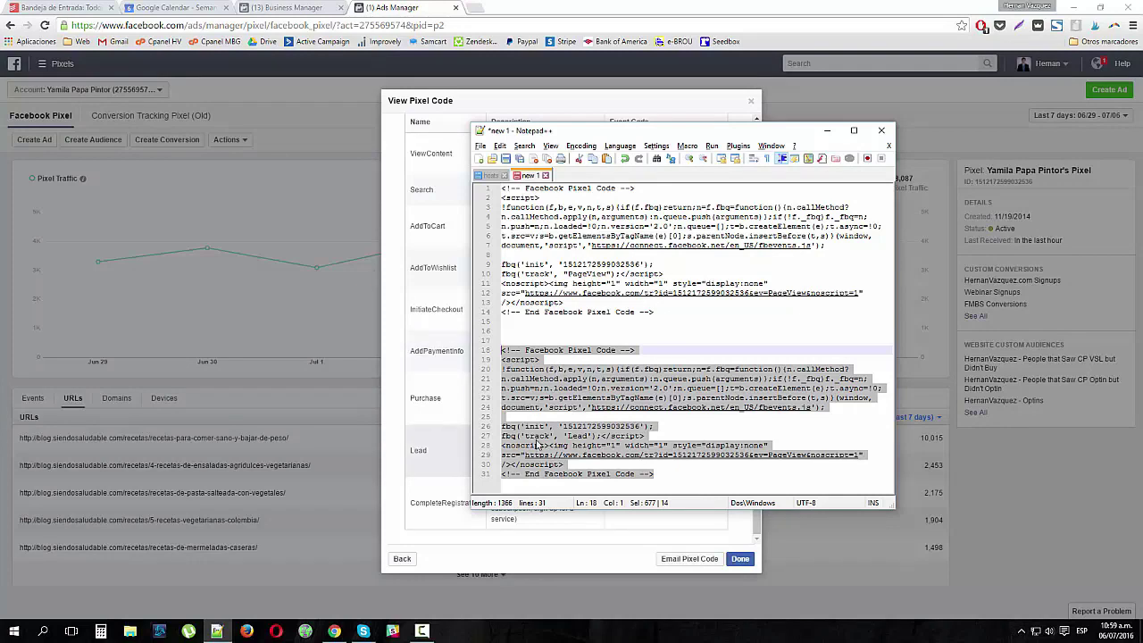
click(680, 475)
key(Return)
key(Return)
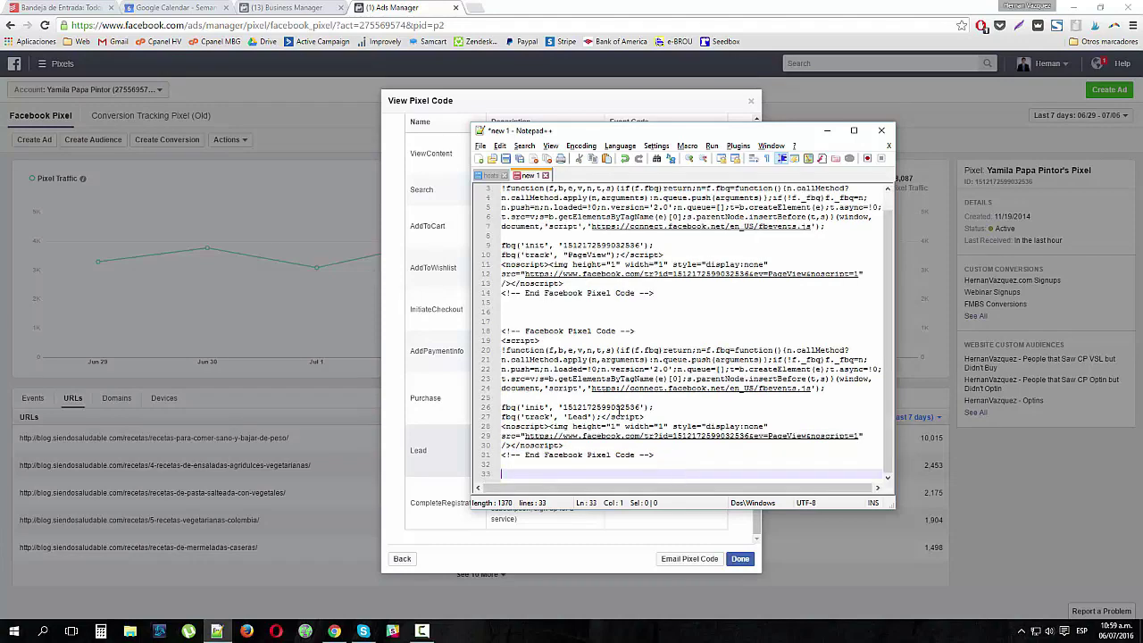
- Duplicate the whole Lead pixel code below itself, separated by blank lines
click(439, 351)
scroll(447, 340, up, 2)
scroll(455, 335, down, 2)
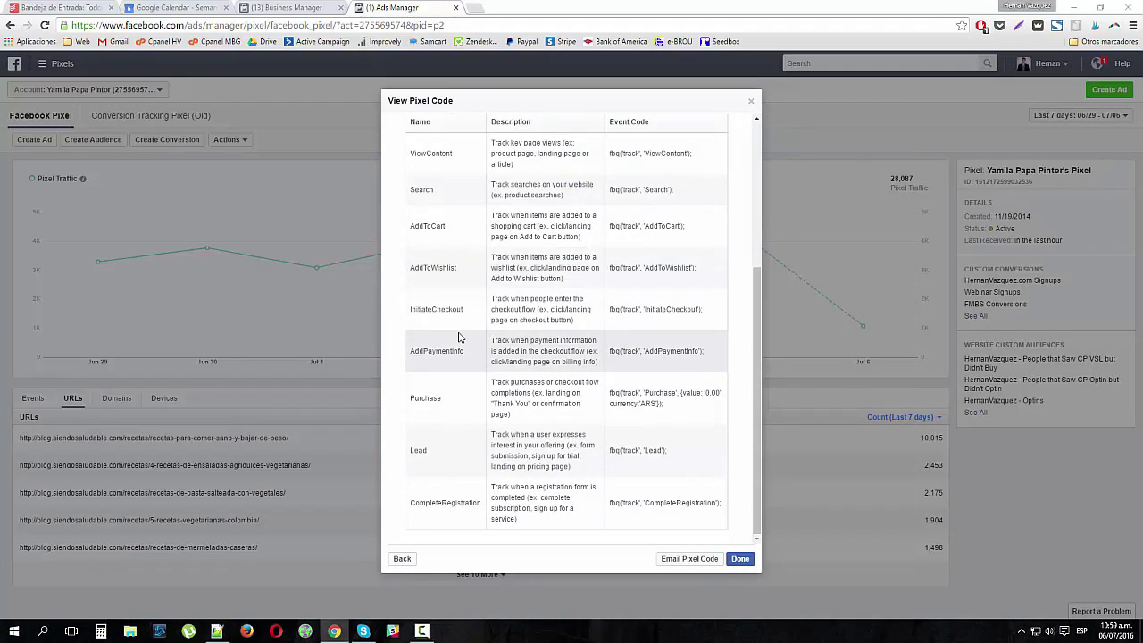
key(alt+Tab)
drag(668, 462, 478, 331)
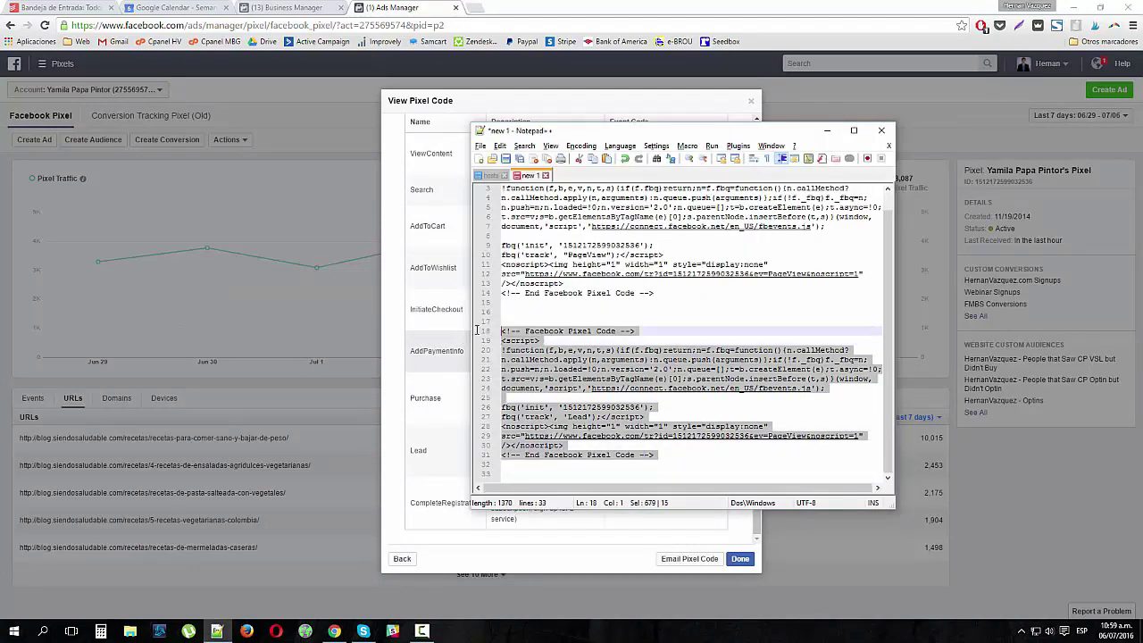
key(ctrl+c)
click(684, 464)
key(Return)
key(Return)
key(ctrl+v)
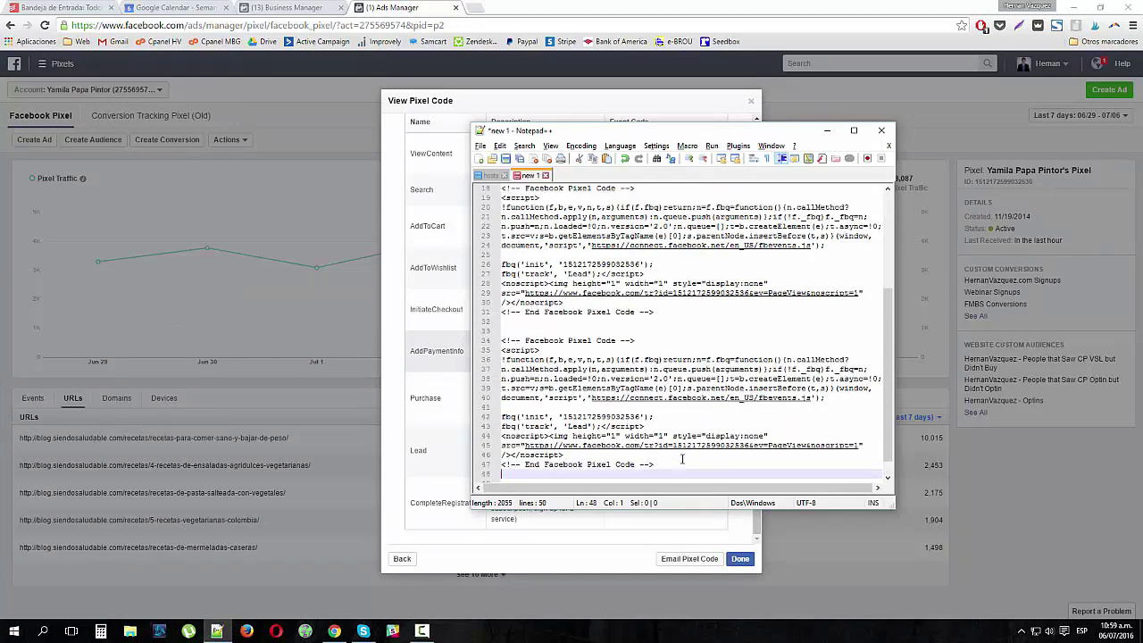
- Replace the Lead tracking call in the third pixel code with the Purchase event code from the standard event list
click(451, 326)
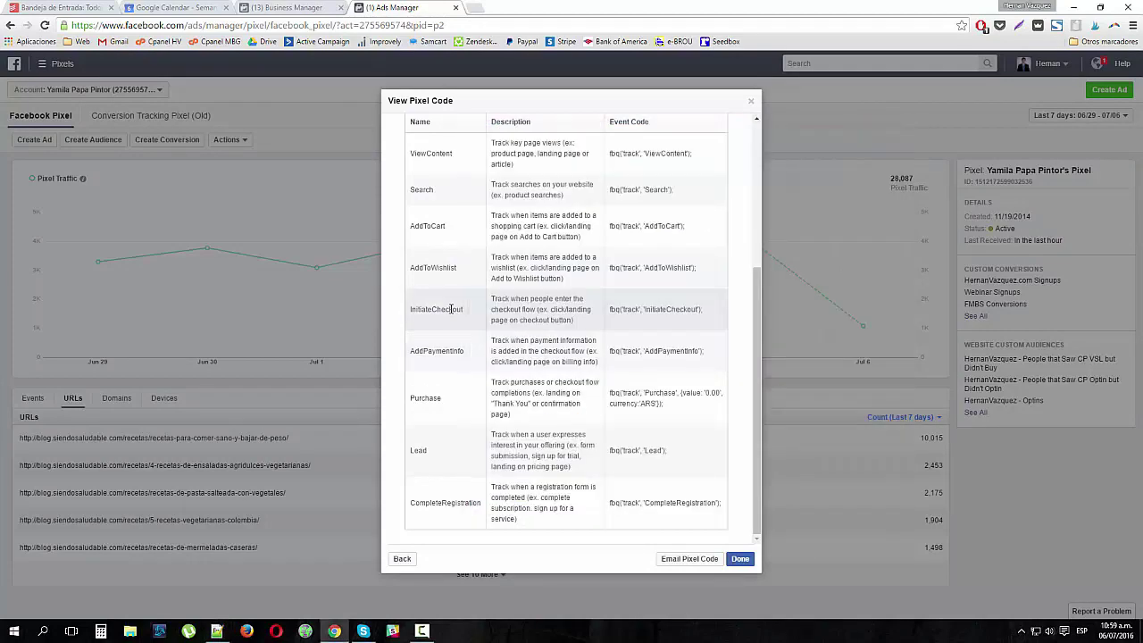
scroll(460, 335, up, 1)
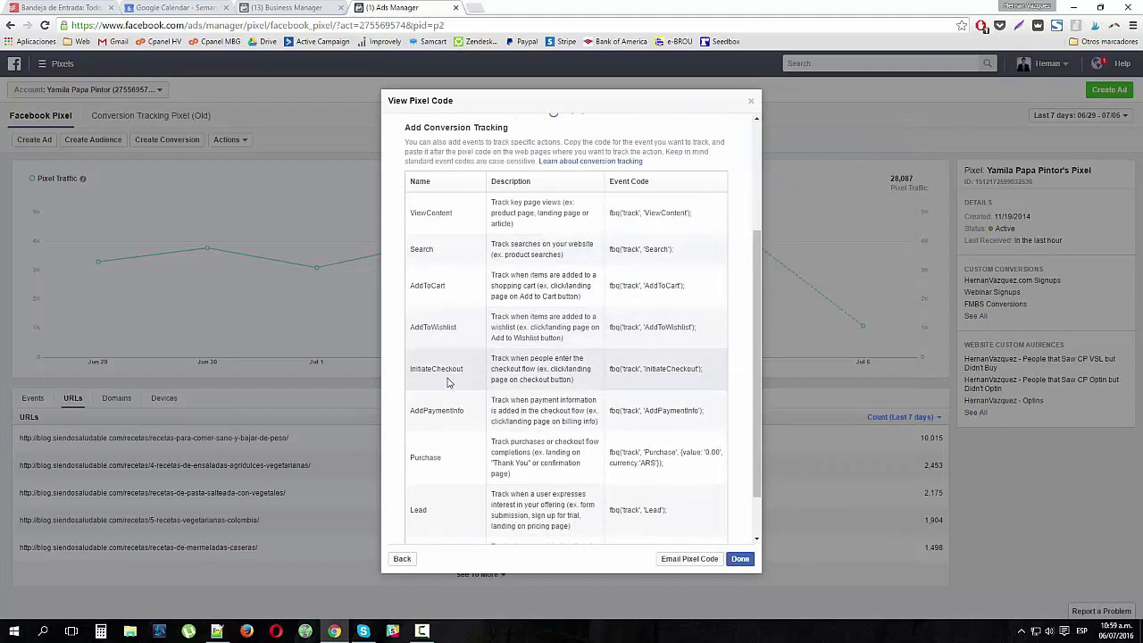
scroll(447, 397, down, 1)
mouse_move(441, 399)
mouse_down()
mouse_move(420, 125)
mouse_move(435, 398)
mouse_up()
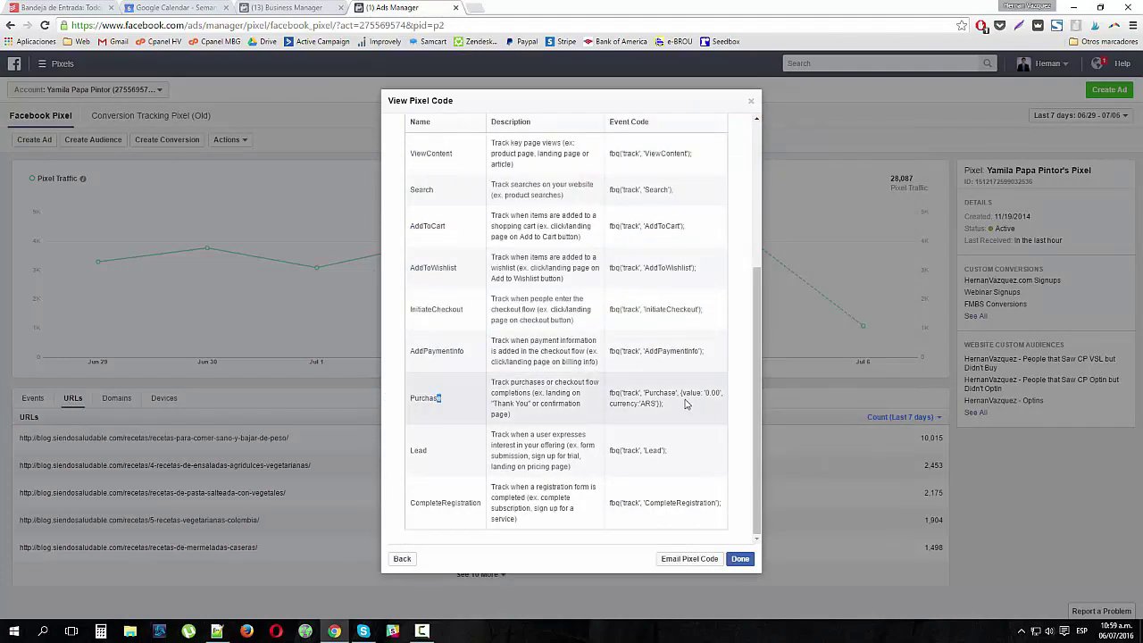
drag(688, 404, 608, 393)
key(alt+Tab)
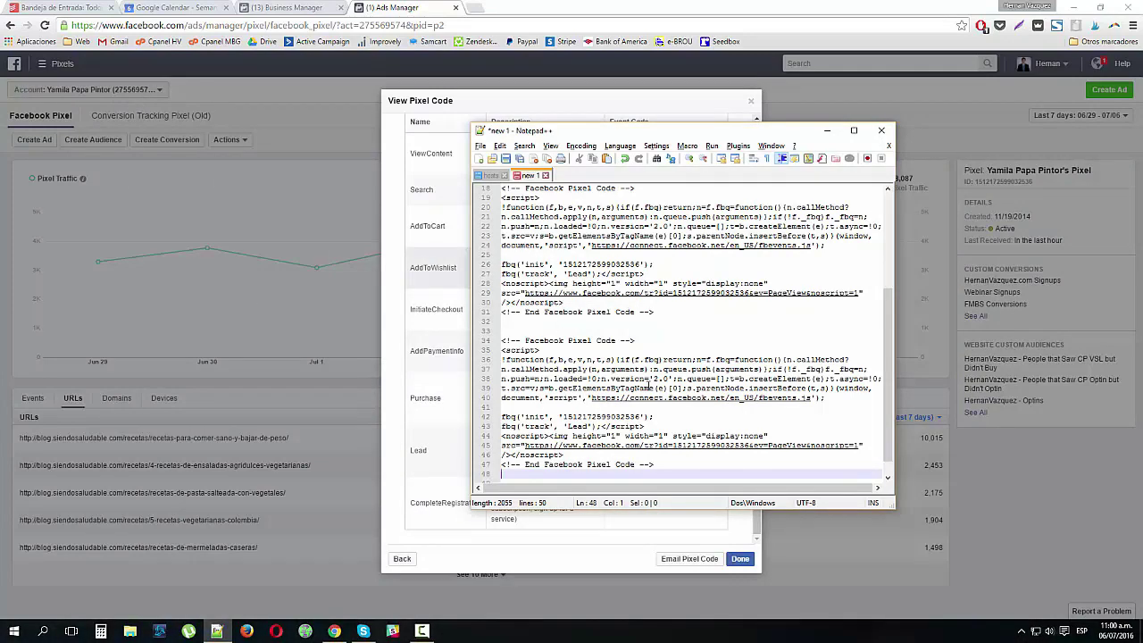
drag(601, 426, 502, 427)
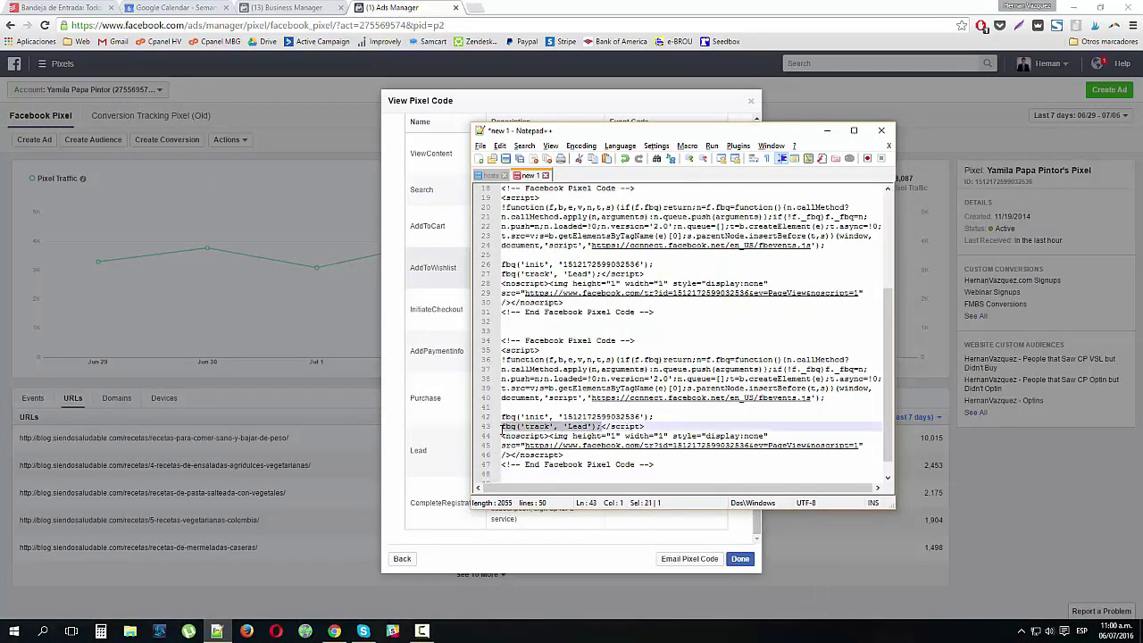
key(ctrl+v)
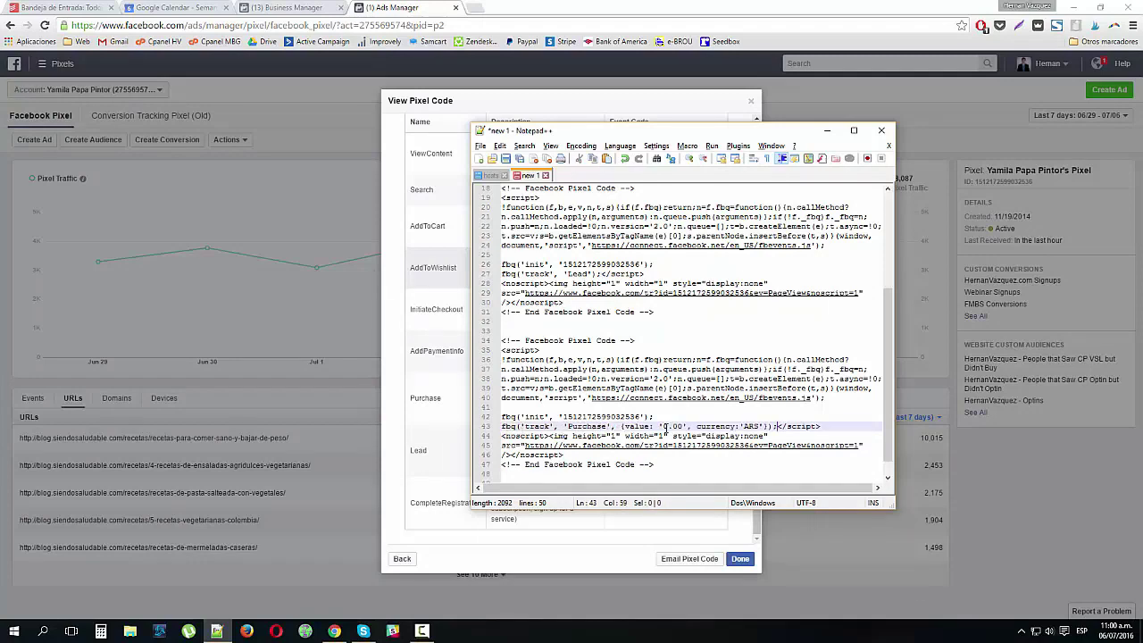
- Set the Purchase event's value to 97.00 and its currency to USD, and check the whole Purchase pixel code
key(Delete)
text(57)
double_click(752, 427)
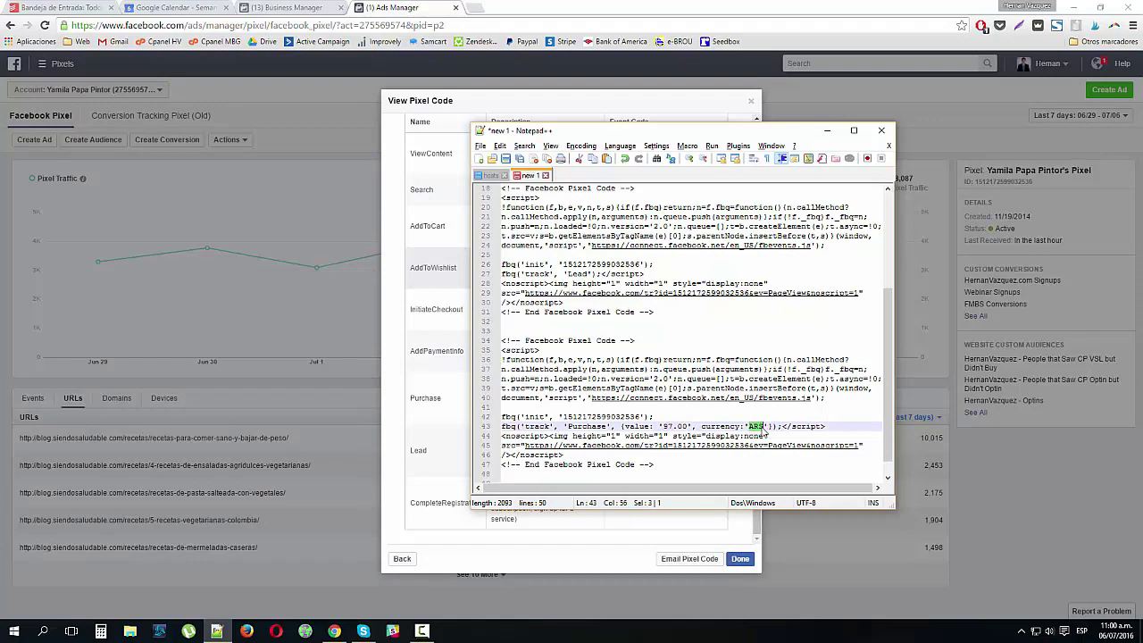
text(USD)
drag(677, 469, 478, 342)
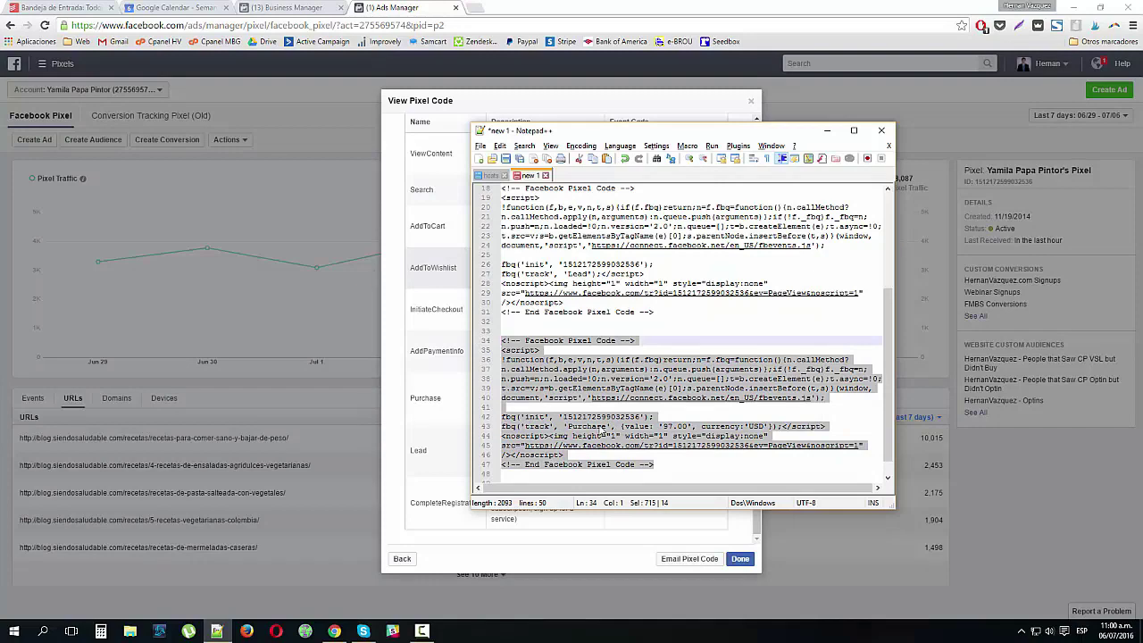
click(600, 427)
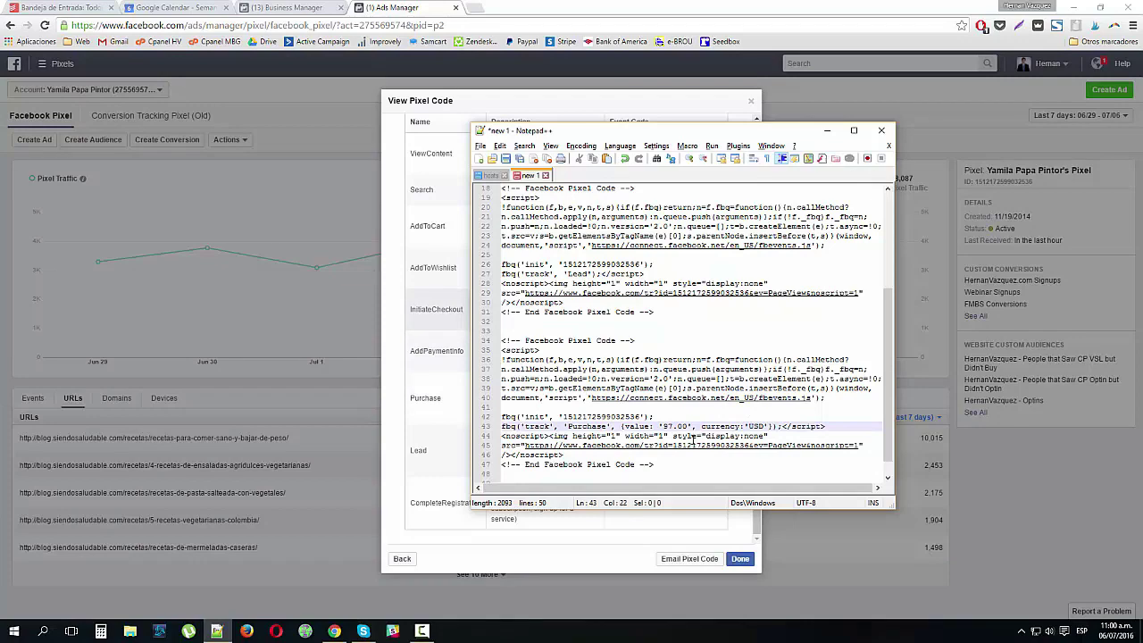
- Add another blank line between the Lead pixel code and the Purchase pixel code
scroll(673, 454, up, 6)
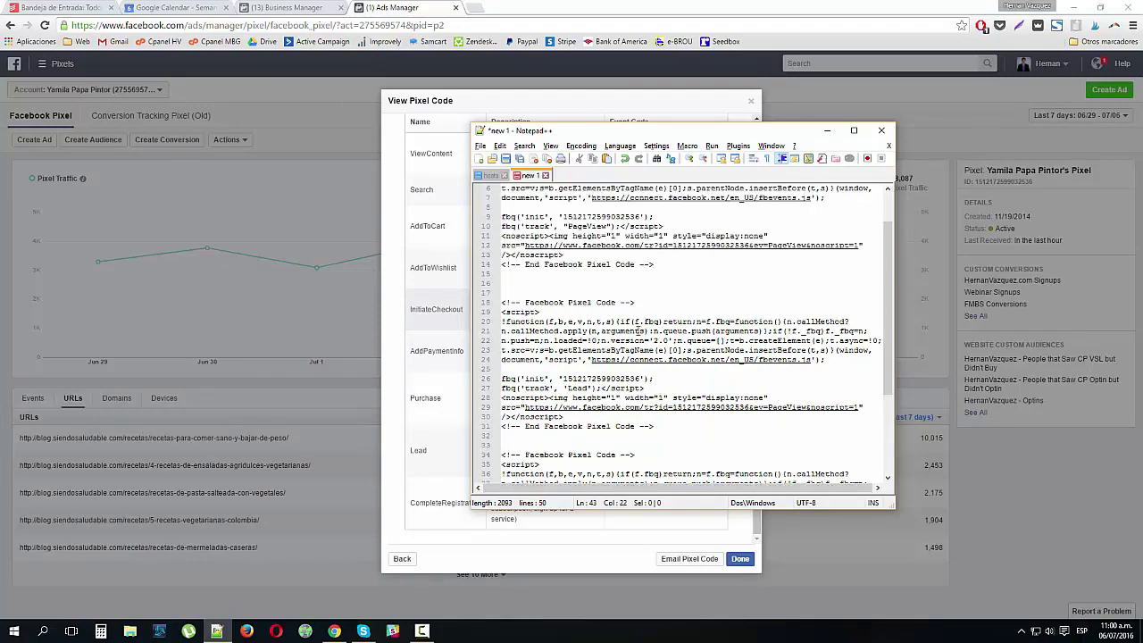
scroll(589, 332, down, 5)
click(562, 338)
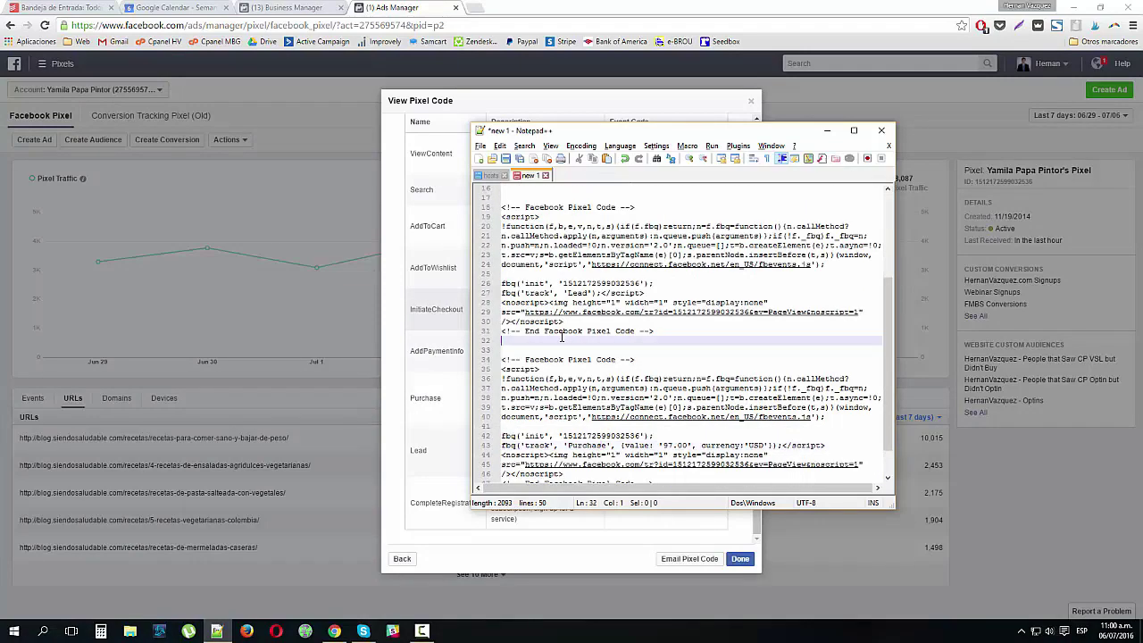
key(Return)
- Compare the PageView and Lead pixel codes with the Purchase pixel code, highlighting the whole Purchase block
scroll(580, 345, up, 5)
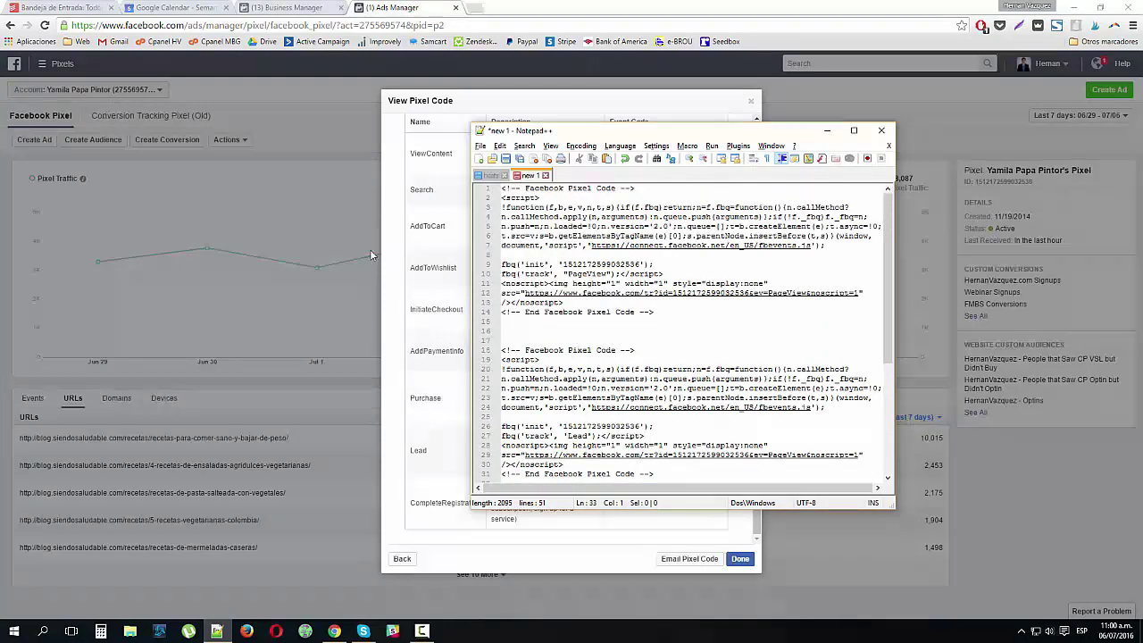
drag(613, 127, 613, 117)
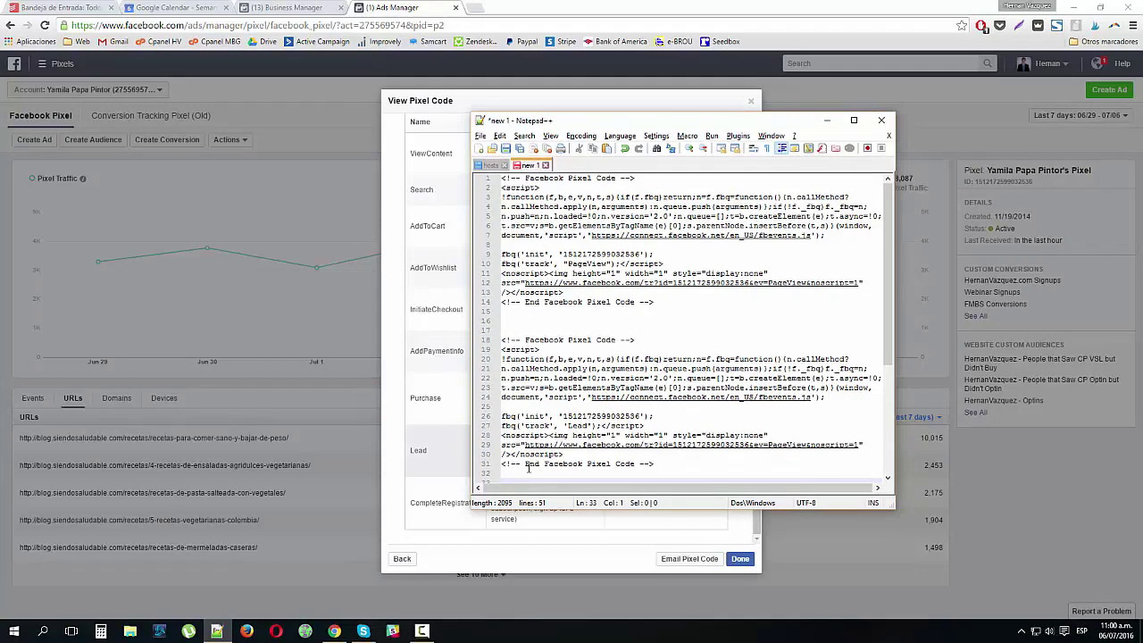
scroll(637, 343, down, 6)
drag(706, 464, 497, 330)
scroll(640, 406, up, 4)
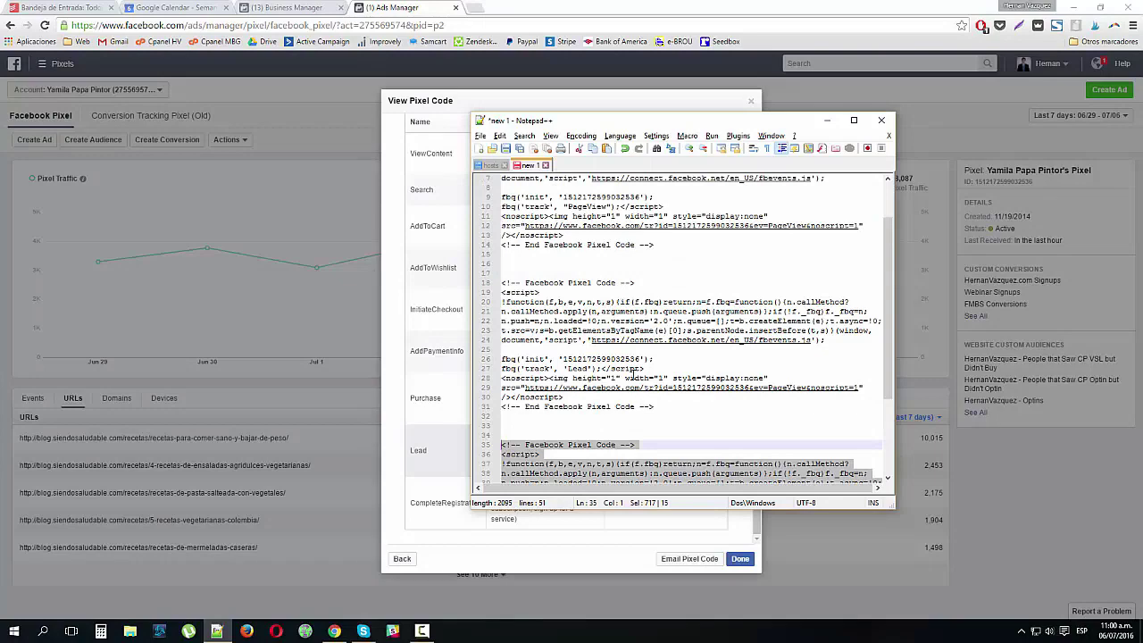
- Return to the conversion setup in Ads Manager and examine the custom conversion's URL rule and categories without creating one
click(438, 309)
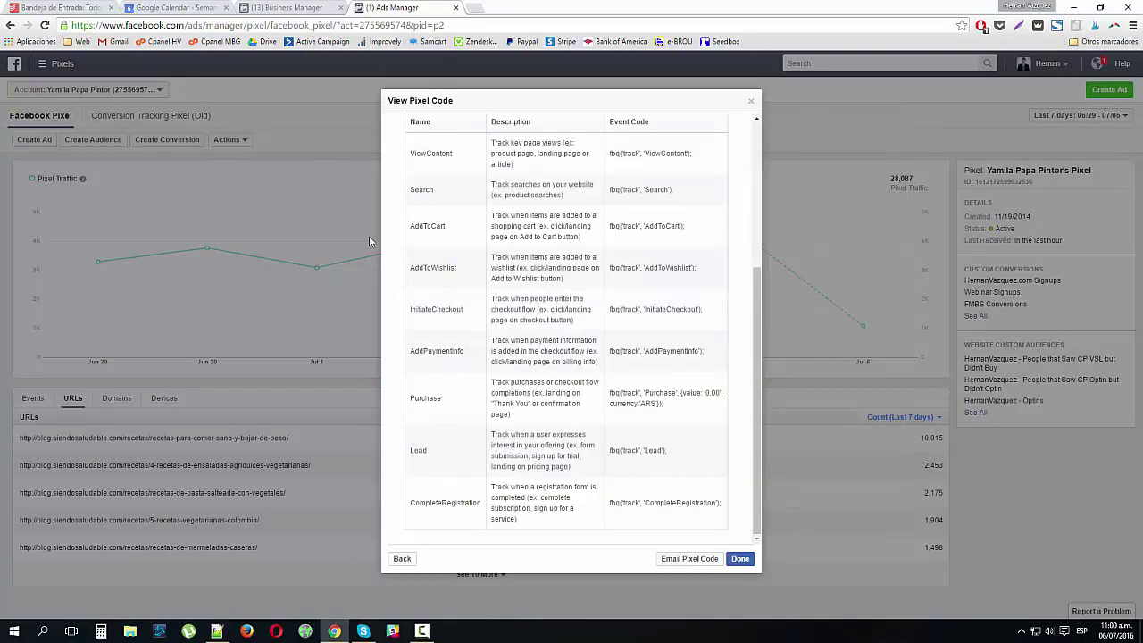
click(404, 558)
click(474, 341)
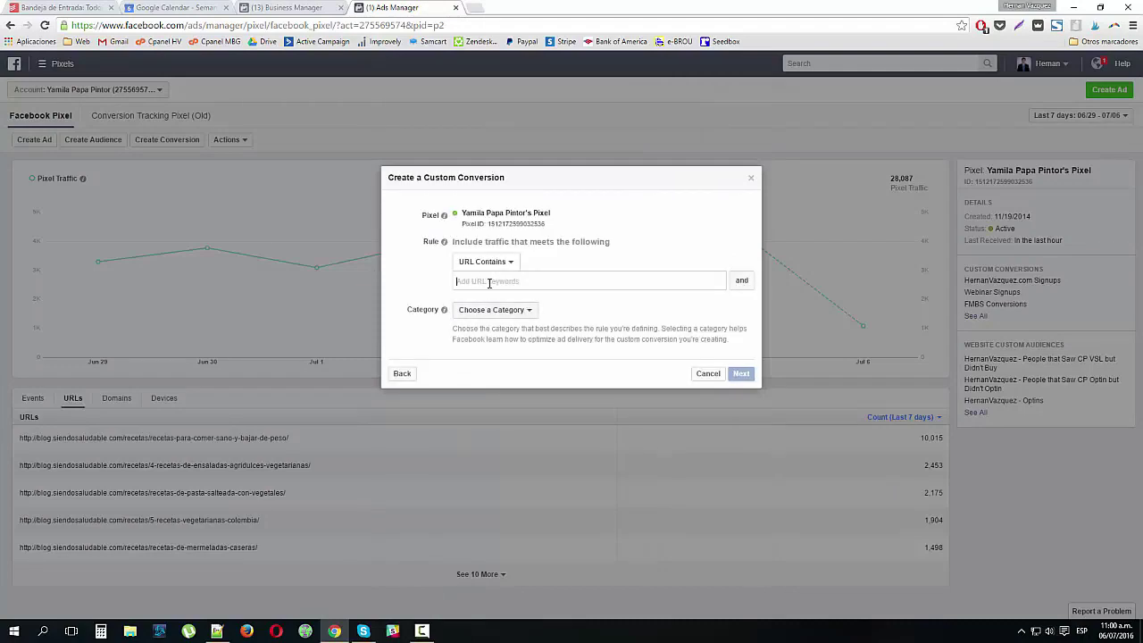
click(493, 309)
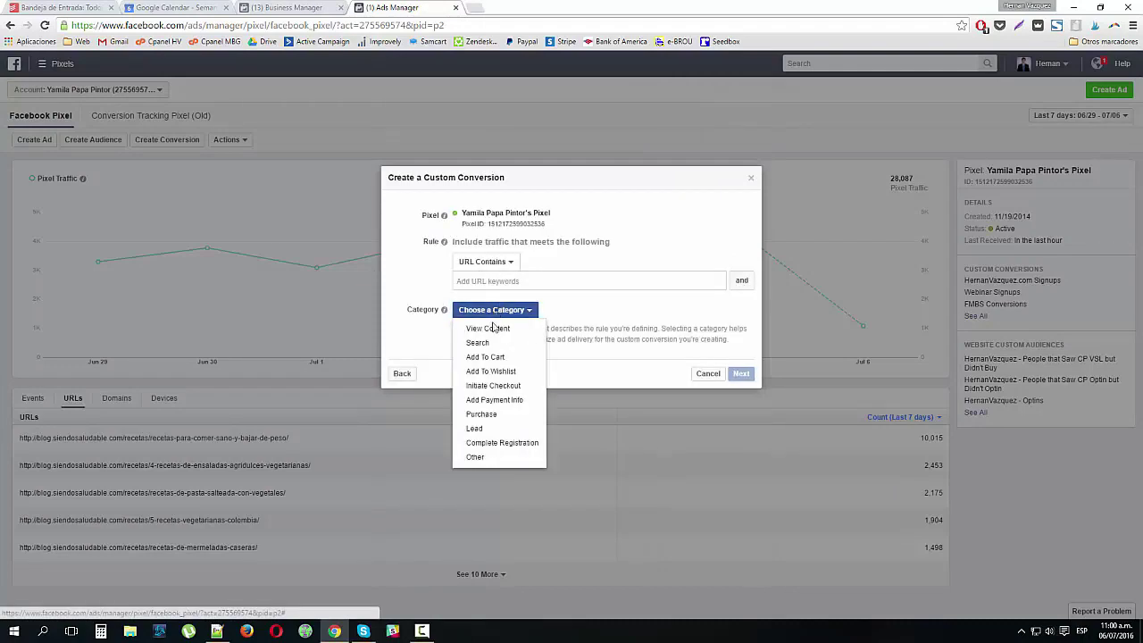
click(512, 281)
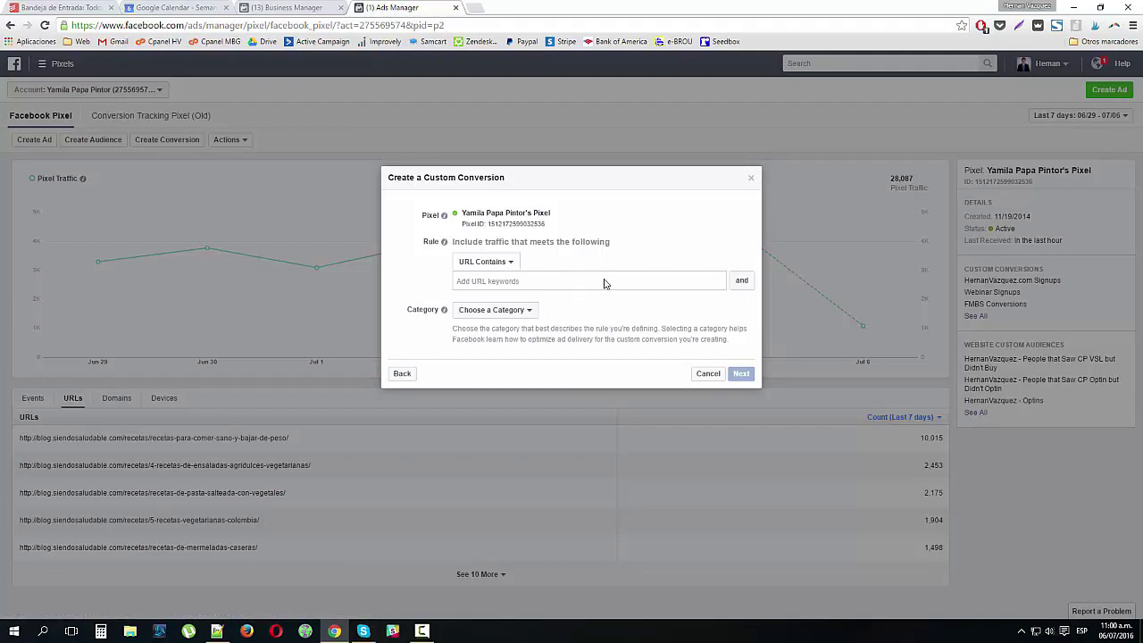
click(510, 311)
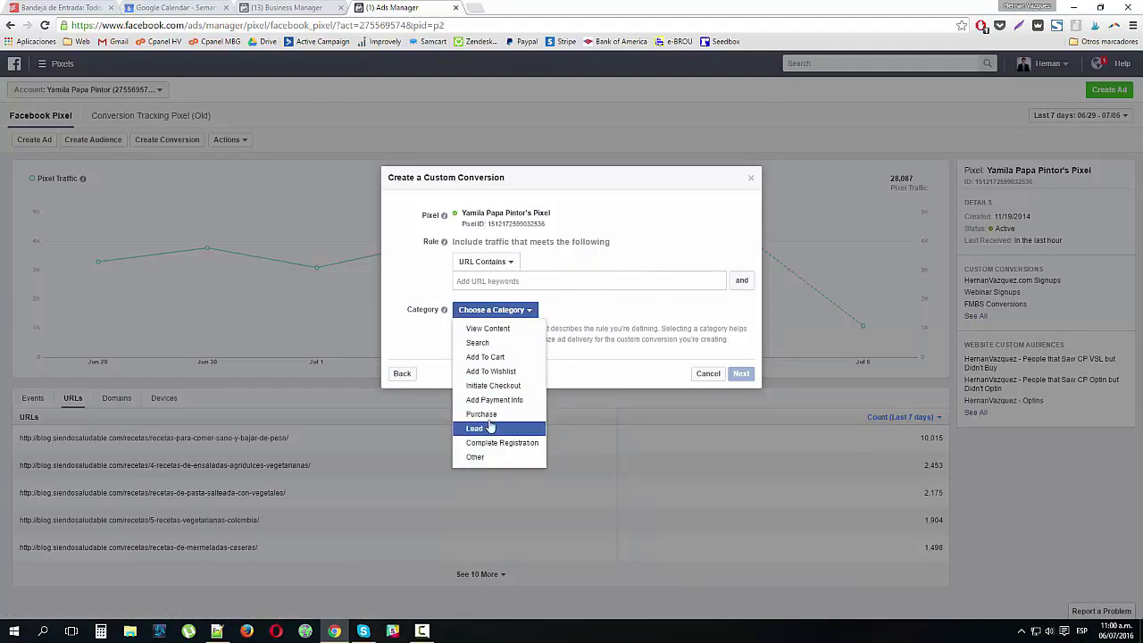
click(572, 400)
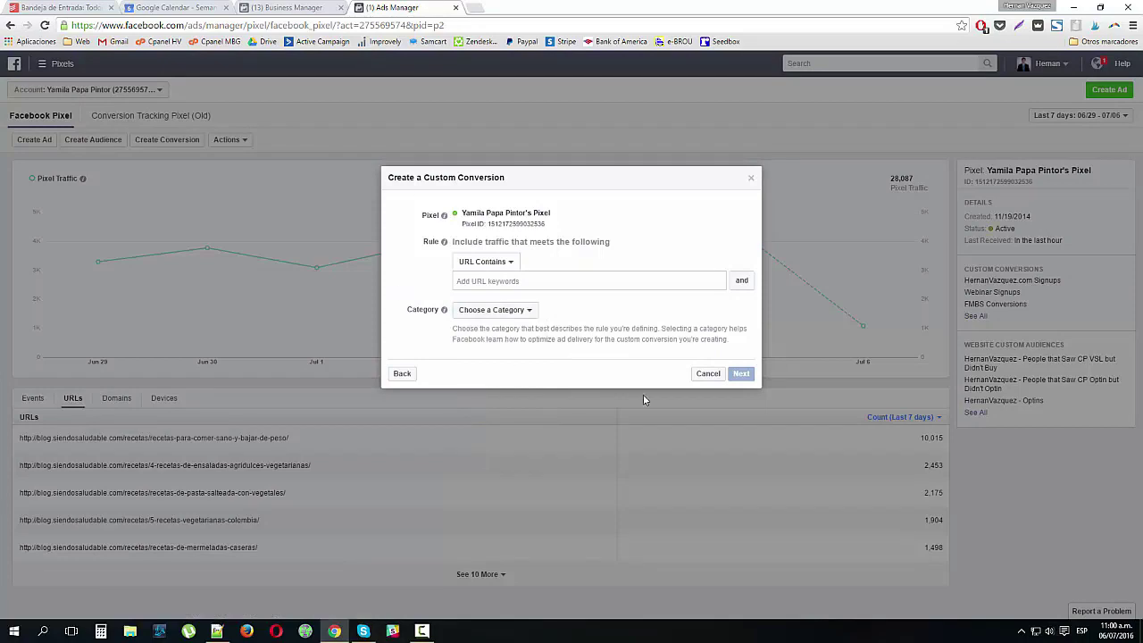
click(709, 373)
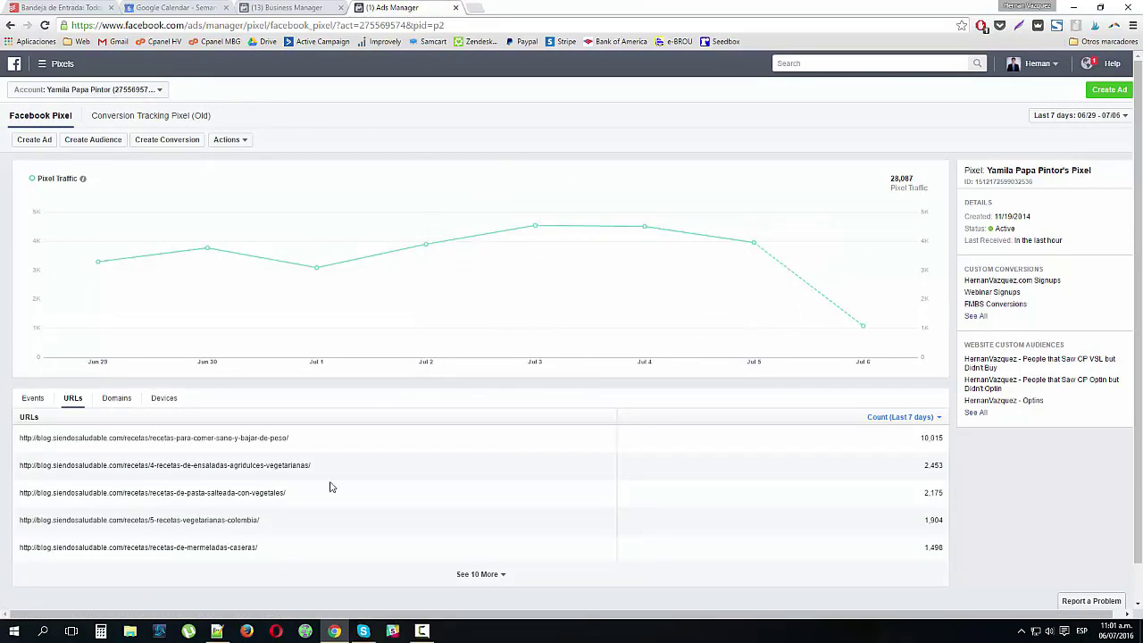
- Switch to Notepad++ and review the PageView, Lead and Purchase tracking lines of the three pixel codes
click(217, 631)
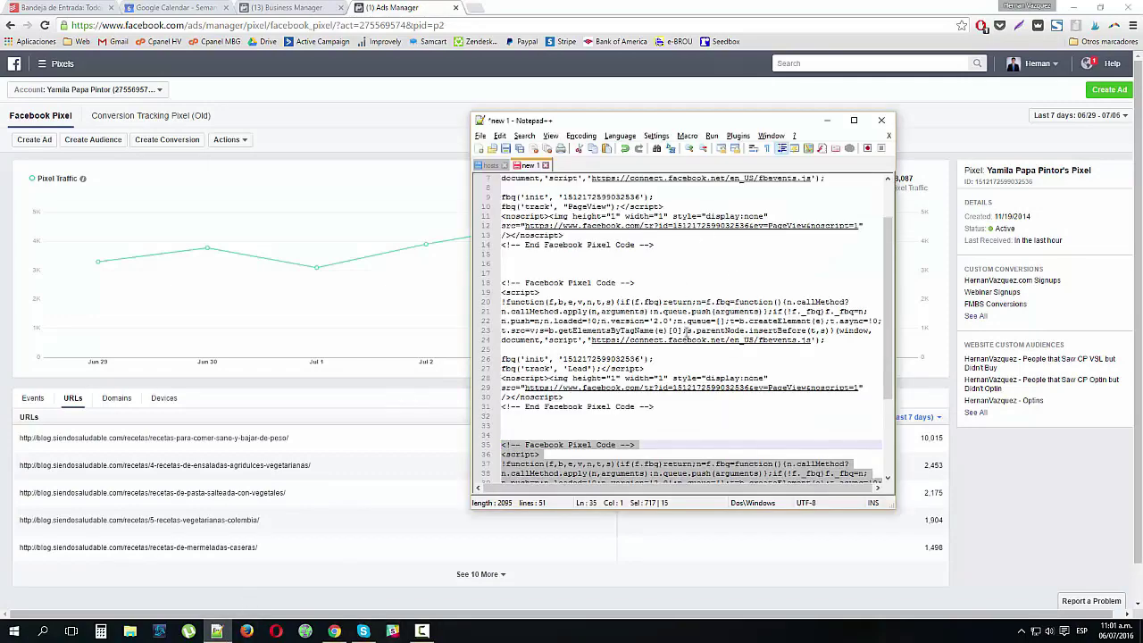
scroll(741, 318, up, 5)
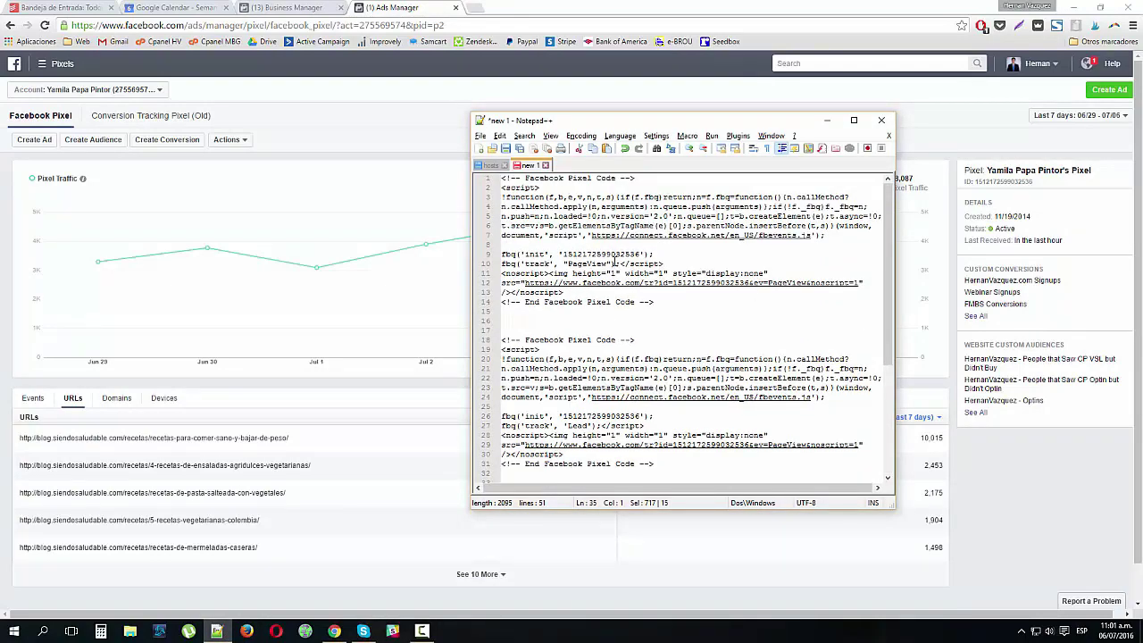
click(614, 262)
scroll(626, 358, down, 5)
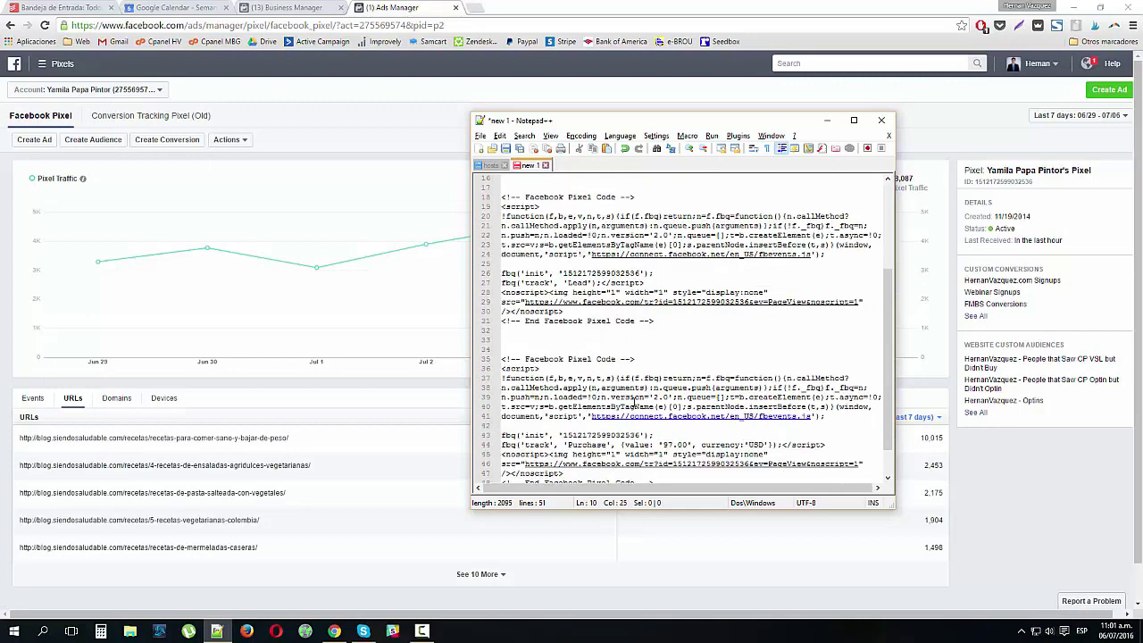
scroll(634, 404, down, 2)
- Return to the pixel page in Ads Manager and start creating a website custom audience
click(307, 170)
click(114, 143)
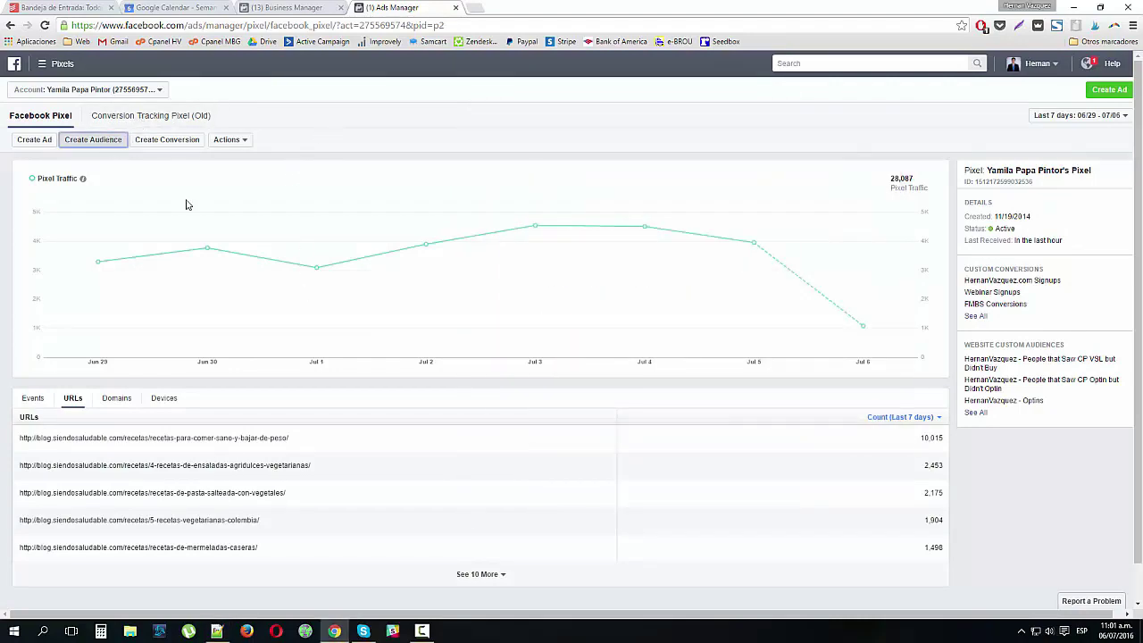